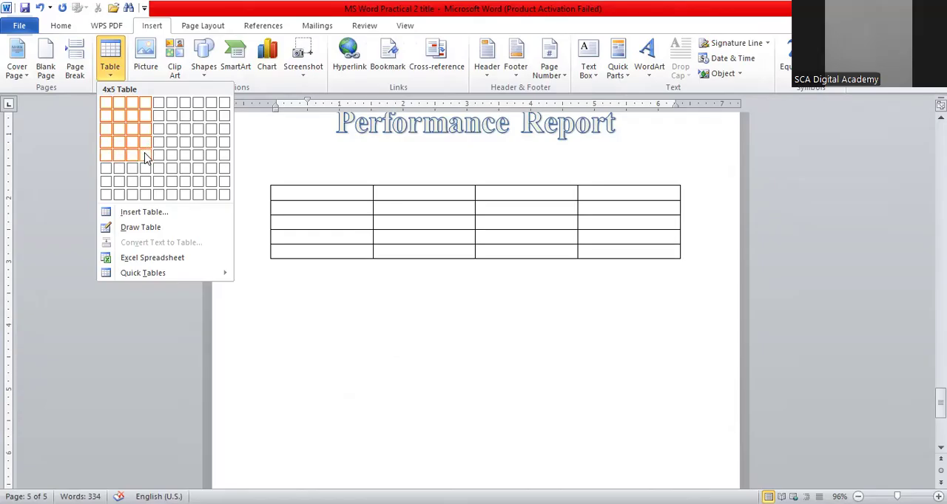
left_click(146, 157)
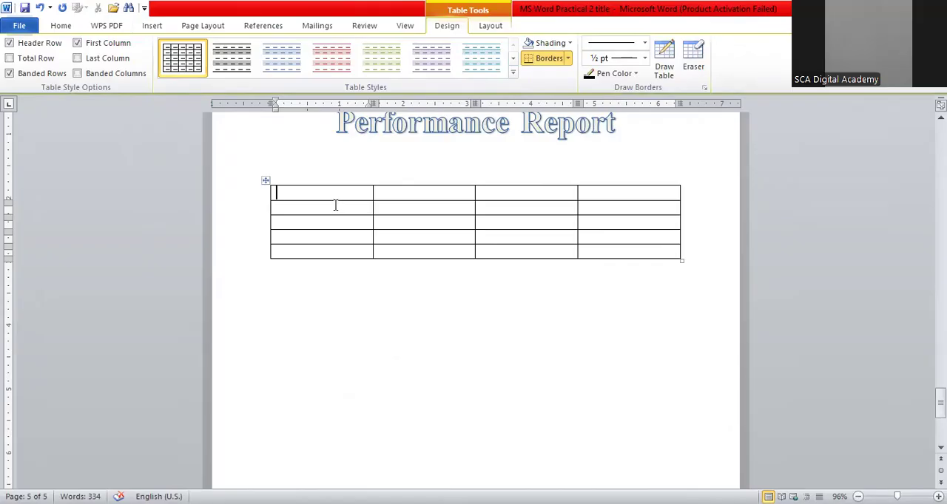
left_click(267, 182)
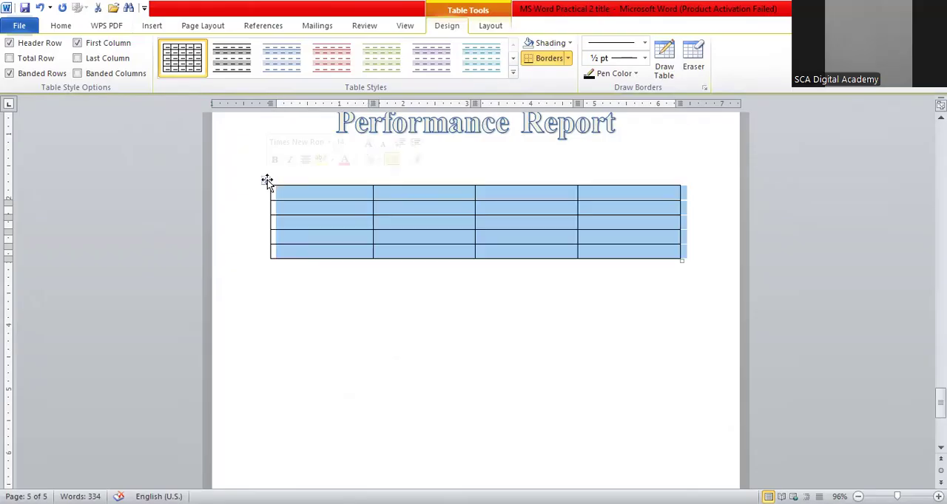
left_click(267, 181)
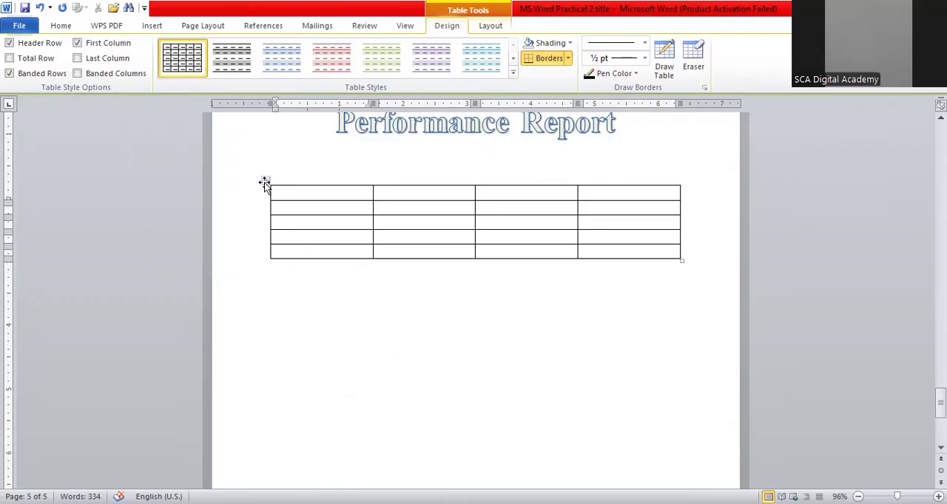
left_click(265, 183)
key("BackSpace")
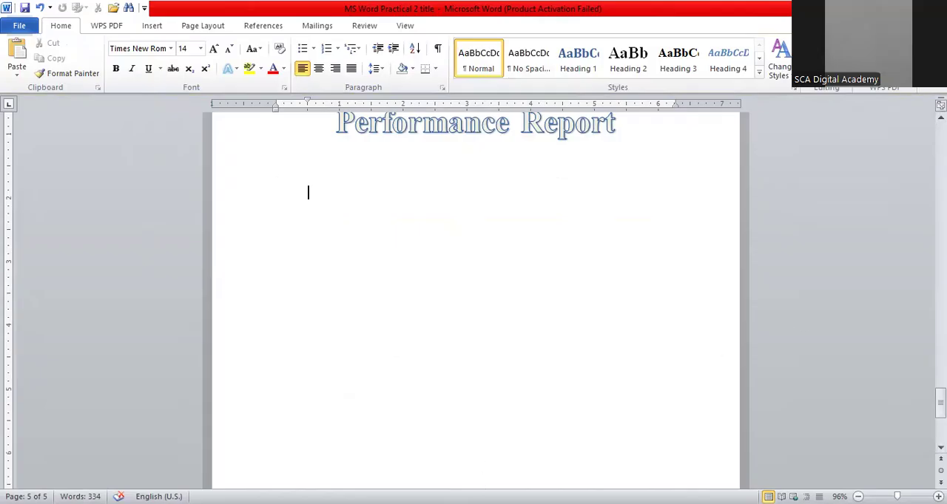
Copy the employee performance table from the Part 2 Table Creation instructions
left_click_drag(940, 403, 940, 216)
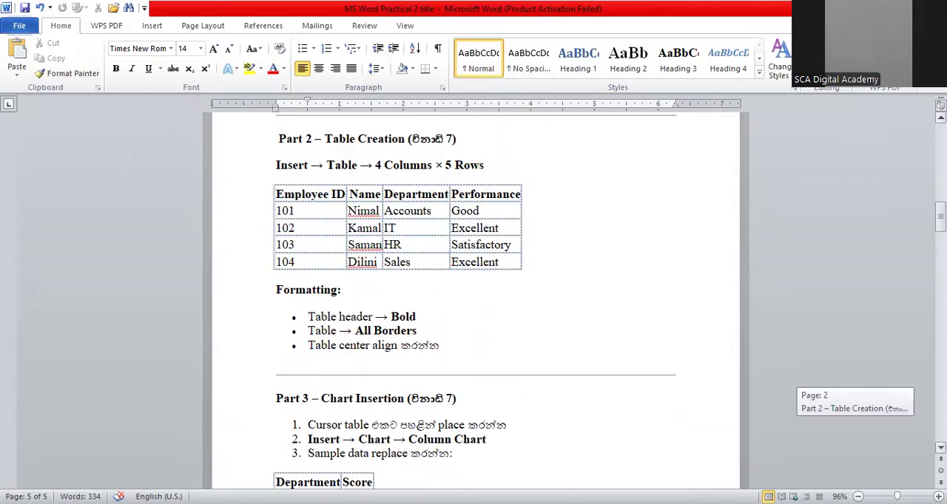
mouse_move(272, 189)
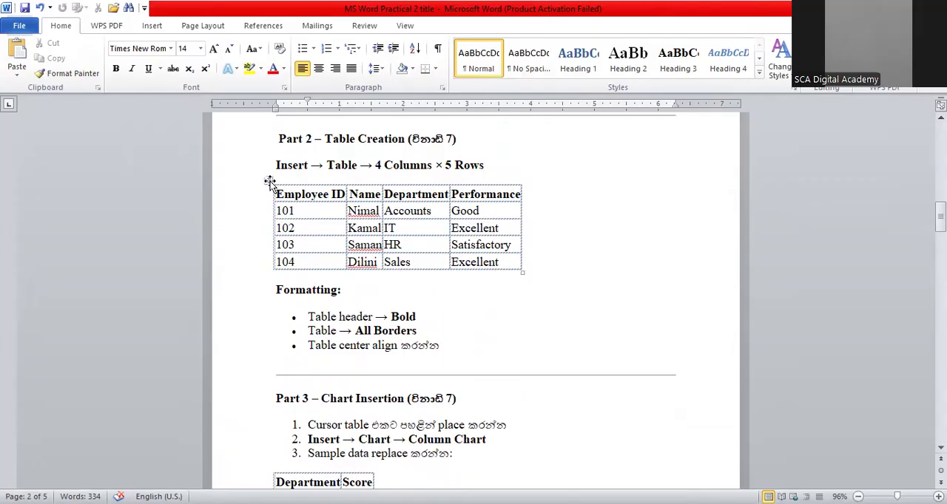
left_click(269, 182)
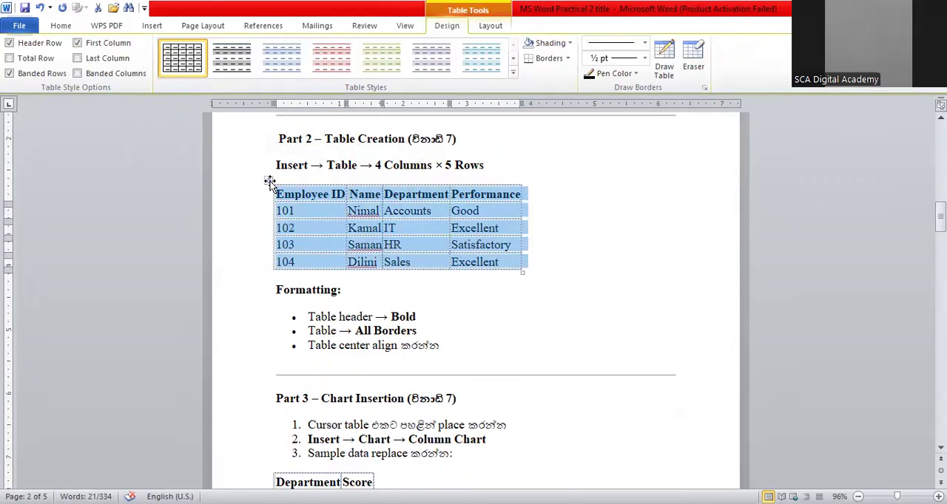
right_click(270, 182)
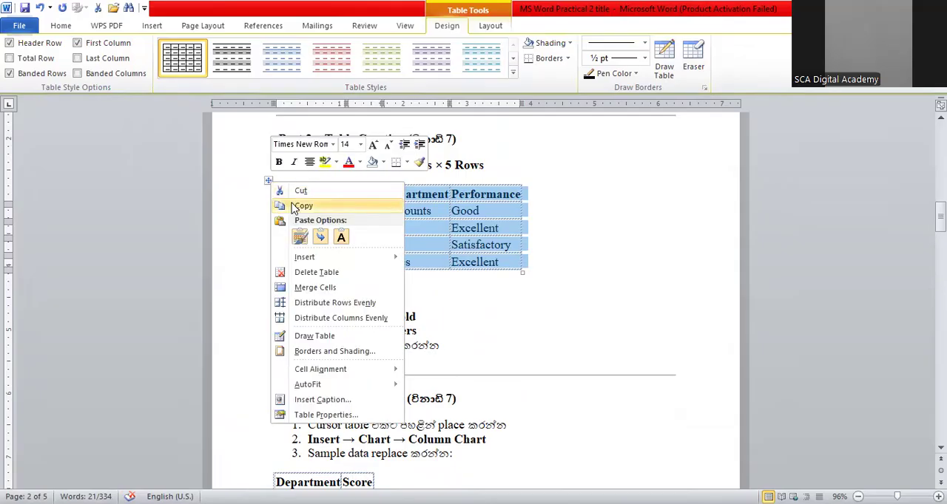
left_click(300, 207)
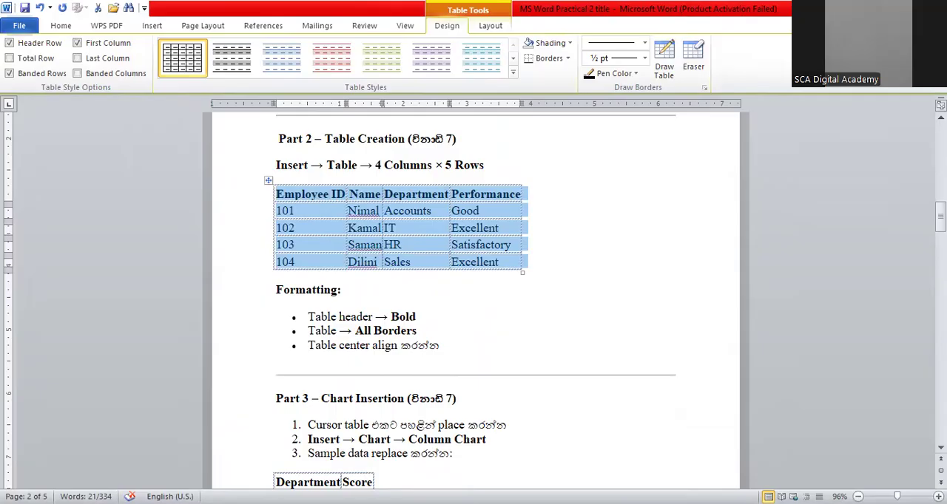
Paste the copied employee table below the Monthly Office Performance Report title
left_click_drag(939, 211, 939, 392)
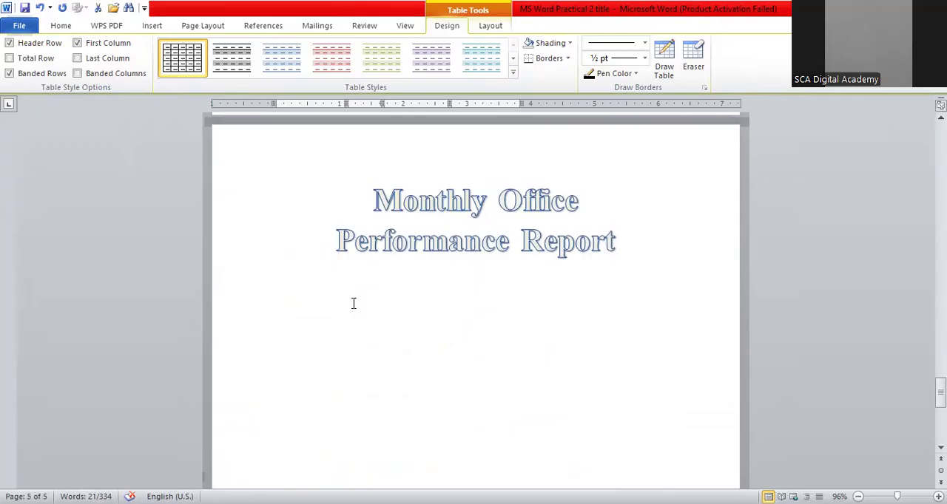
left_click(353, 304)
left_click(359, 339)
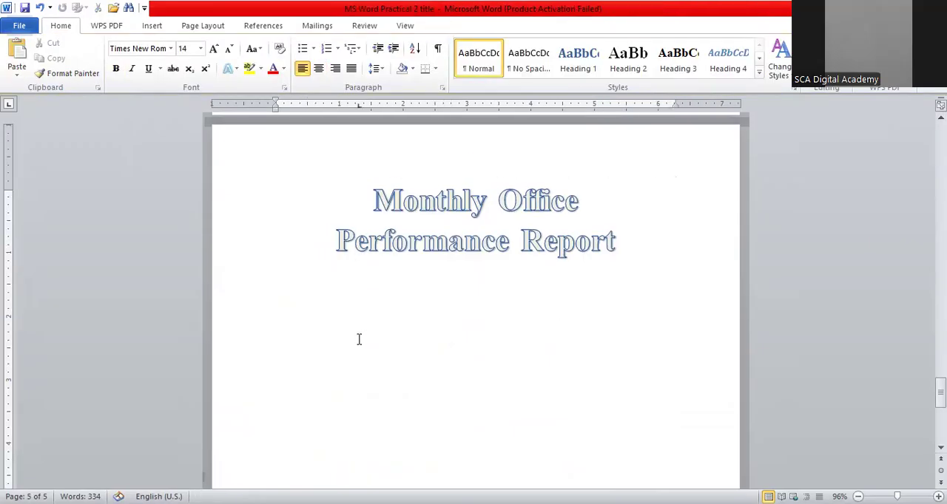
key("ctrl+v")
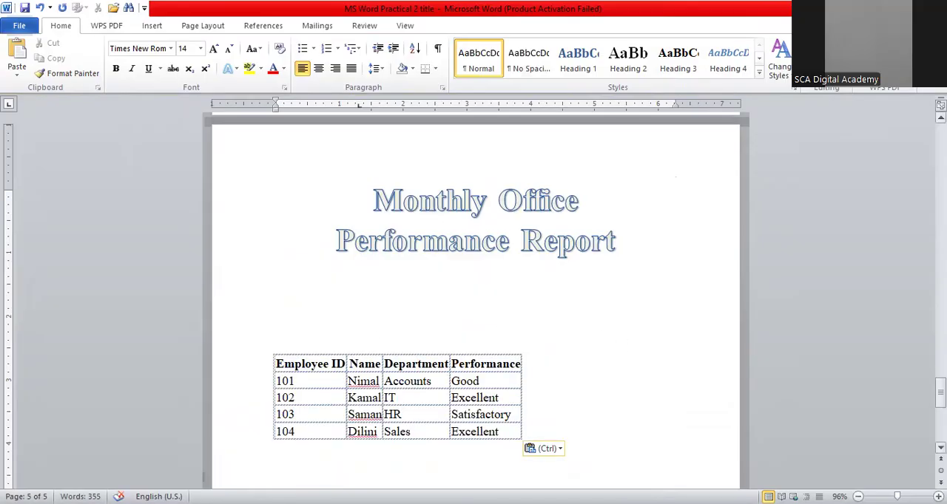
Make the table's header row bold
left_click_drag(940, 392, 940, 401)
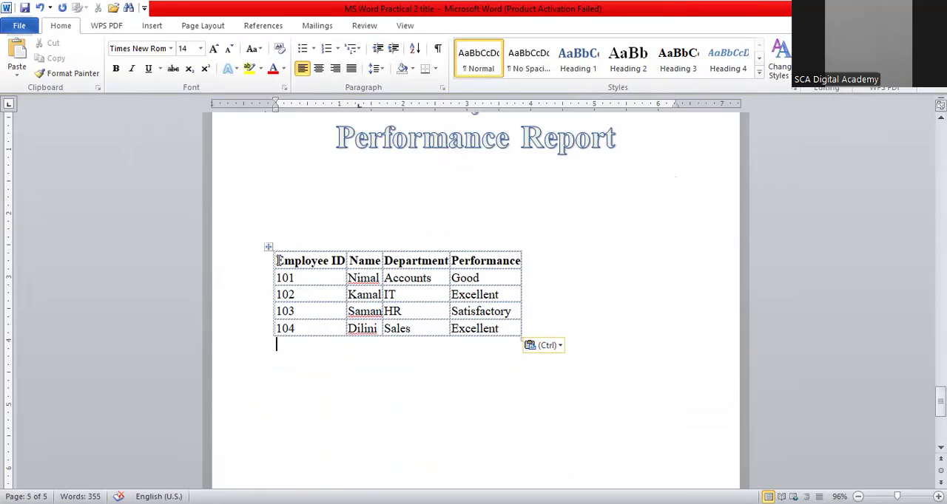
left_click_drag(278, 261, 484, 261)
left_click(116, 69)
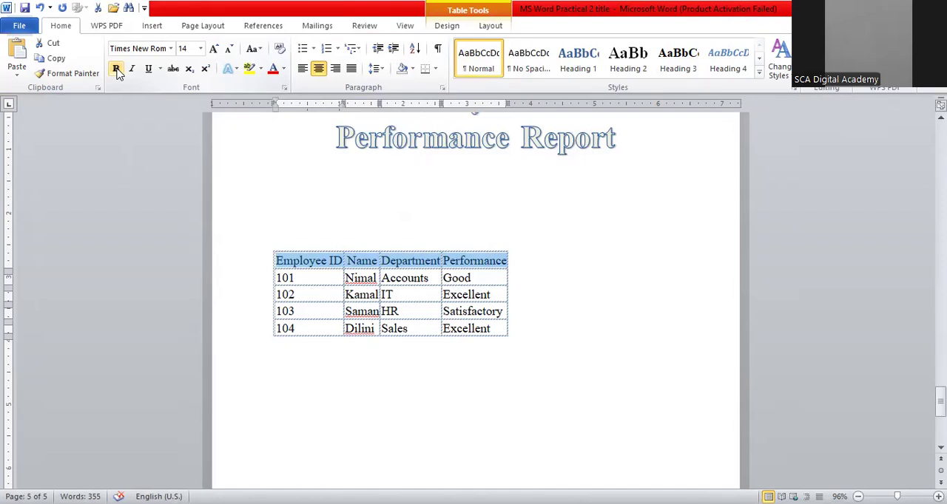
left_click(116, 69)
left_click(424, 203)
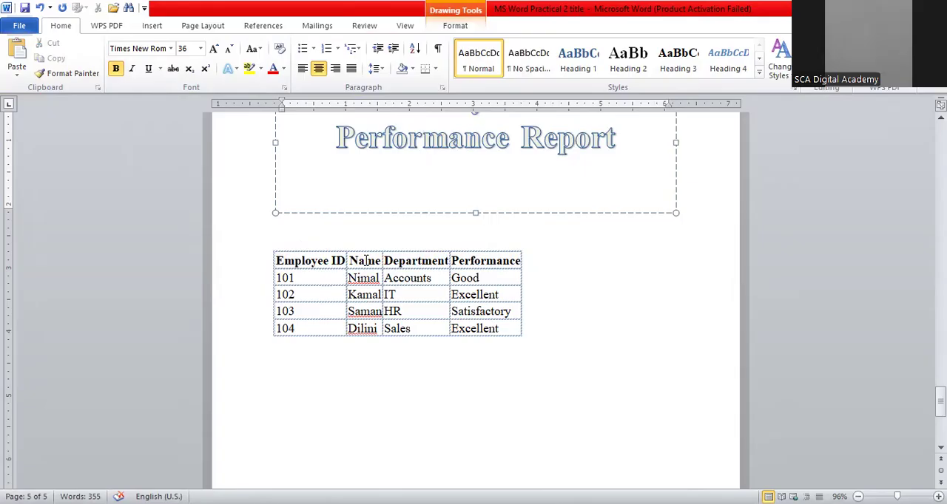
Enlarge the employee table by resizing it from its corner to about the full text width
left_click(519, 336)
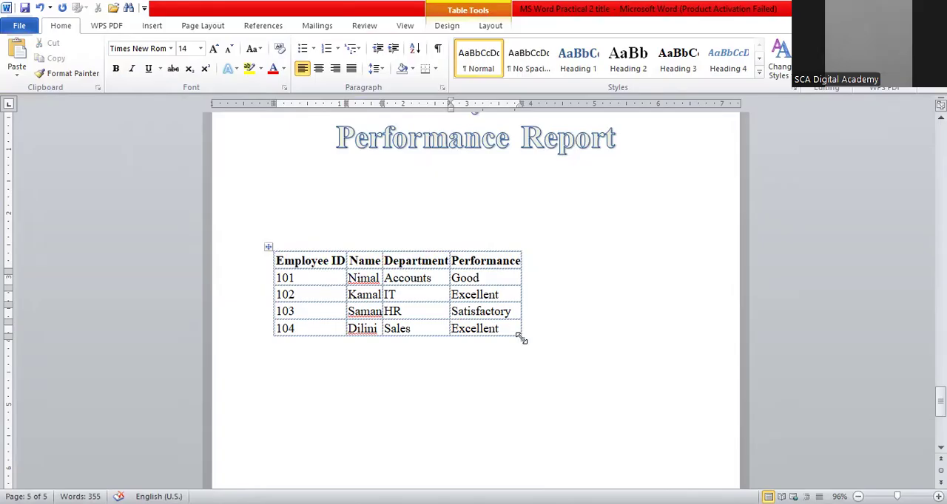
left_click_drag(522, 339, 689, 392)
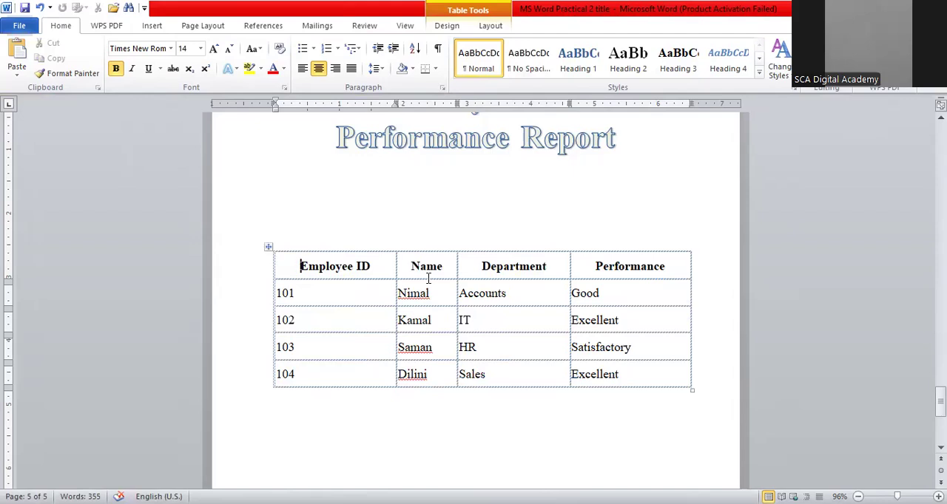
Apply the Table Grid style so the employee table has all borders
left_click(267, 249)
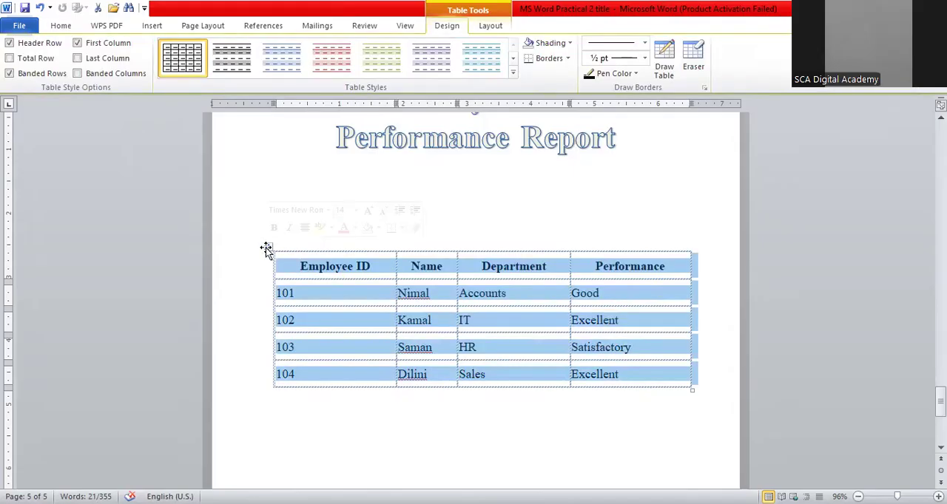
left_click(183, 62)
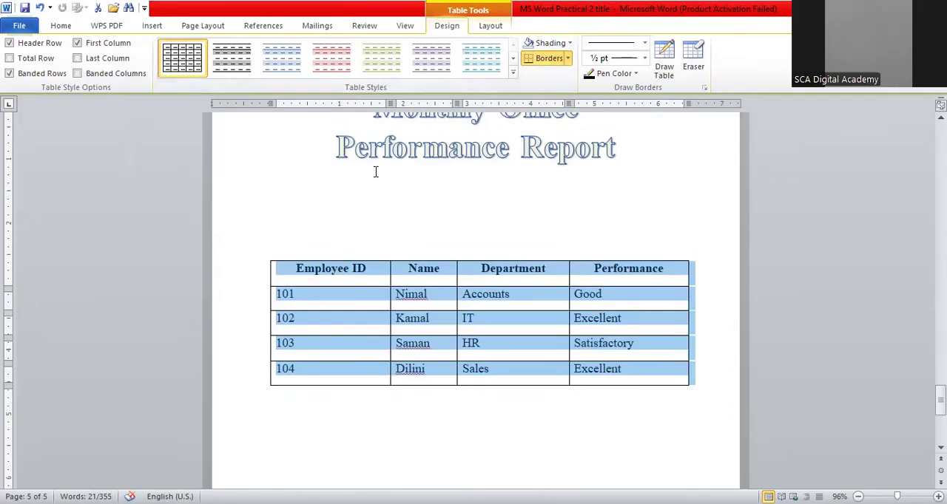
left_click(374, 171)
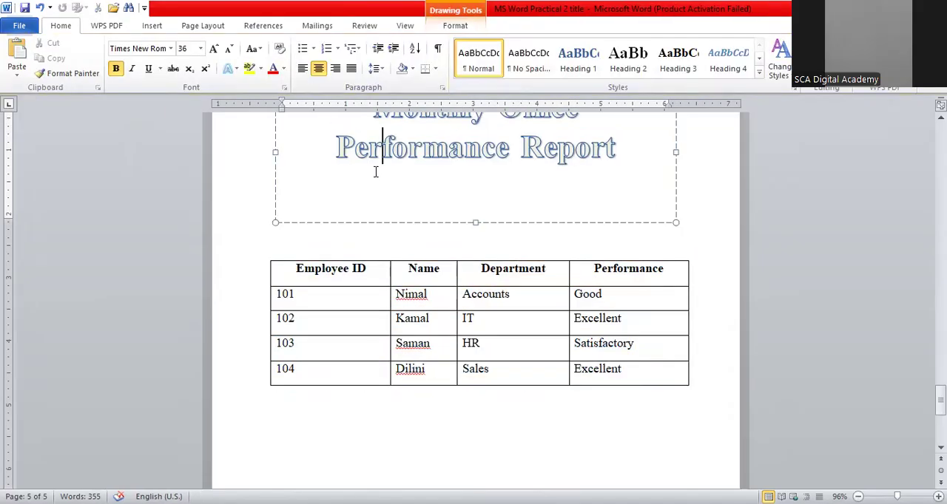
left_click(321, 296)
Center the whole employee table on the page
left_click(266, 257)
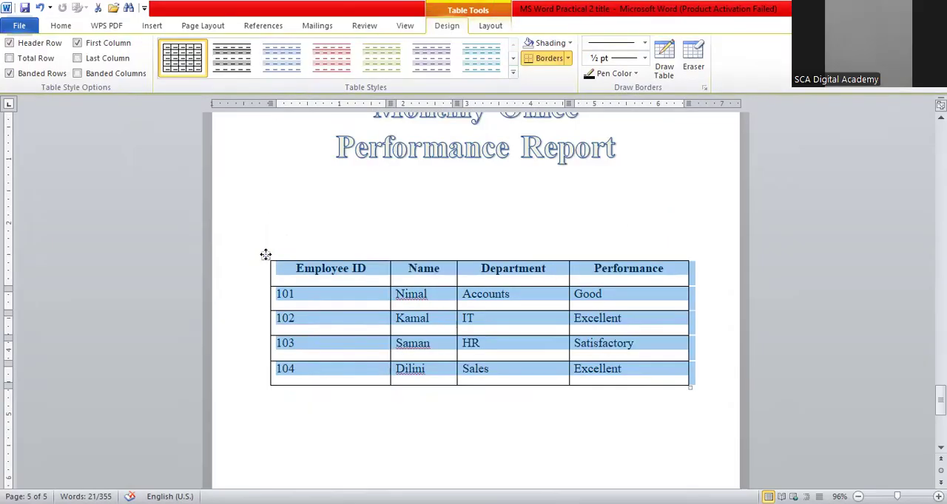
left_click(61, 26)
left_click(319, 68)
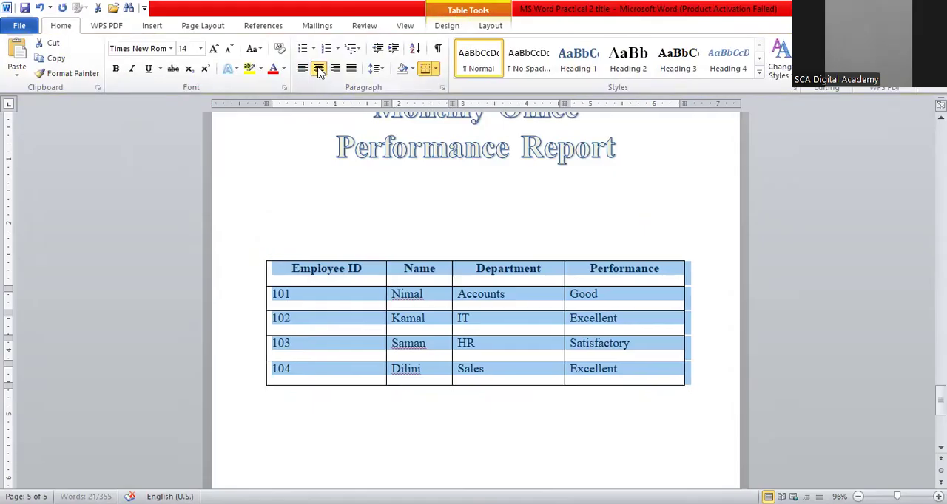
left_click(547, 222)
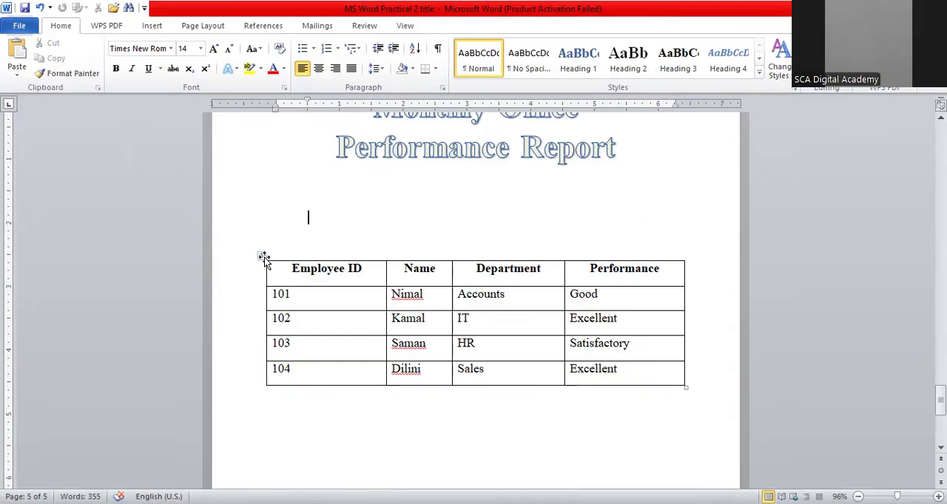
Move the employee table up closer to the report title
left_click_drag(264, 256, 271, 218)
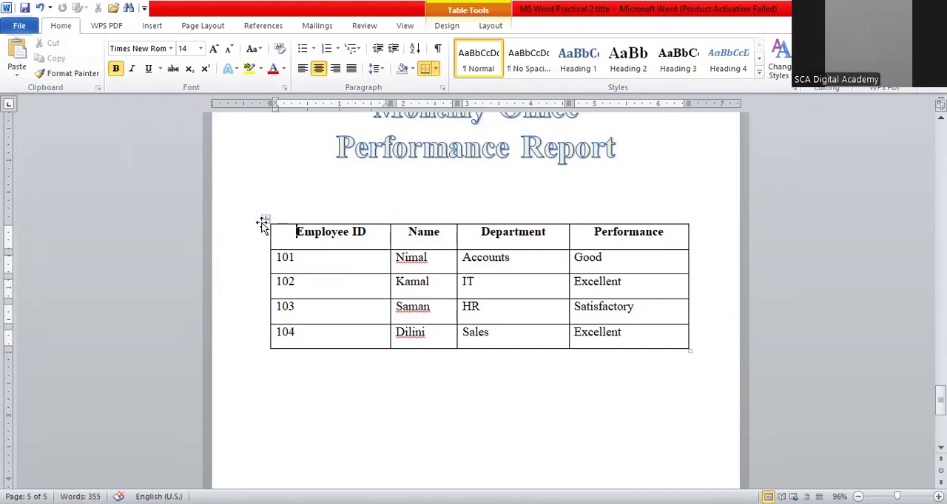
left_click(264, 219)
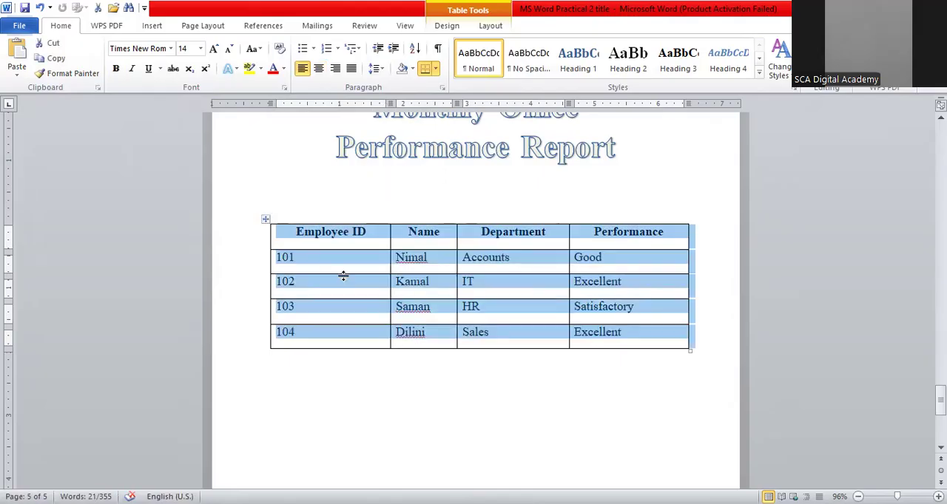
left_click(357, 383)
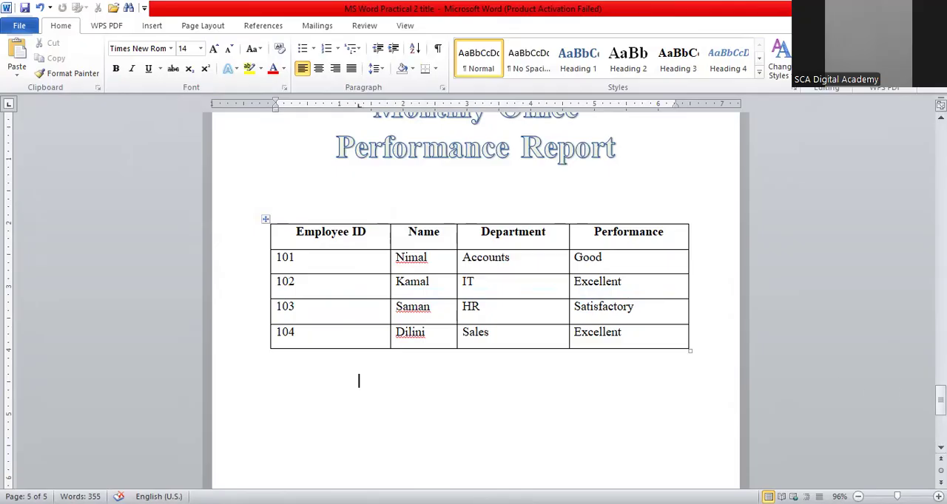
Copy the Department and Score sample data table from the Part 3 Chart Insertion instructions
left_click_drag(940, 401, 940, 230)
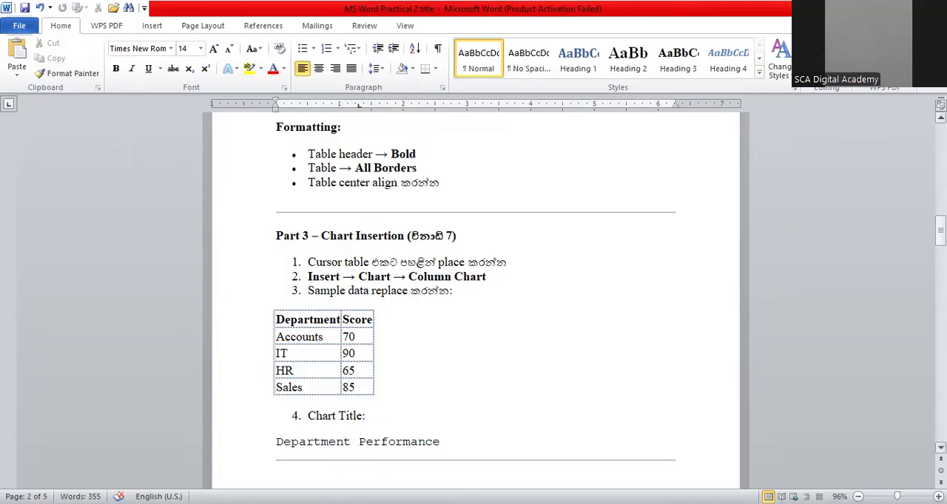
left_click(269, 306)
right_click(269, 306)
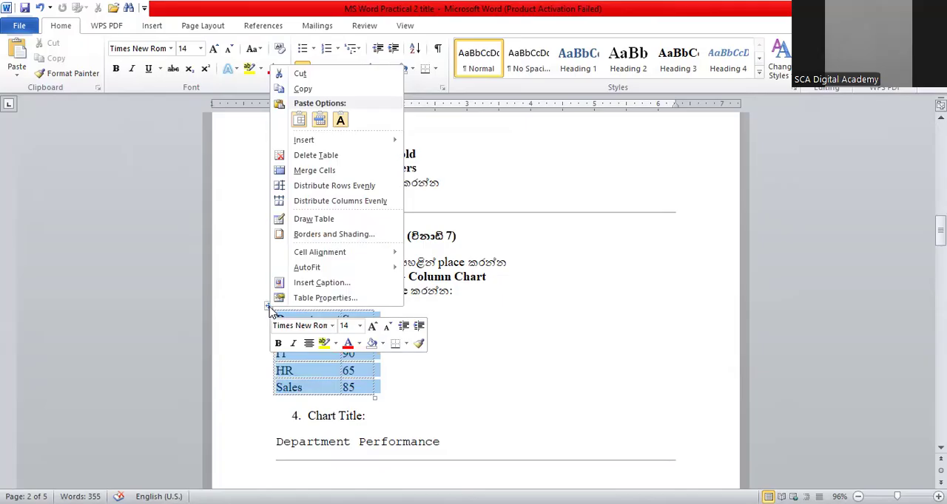
left_click(304, 89)
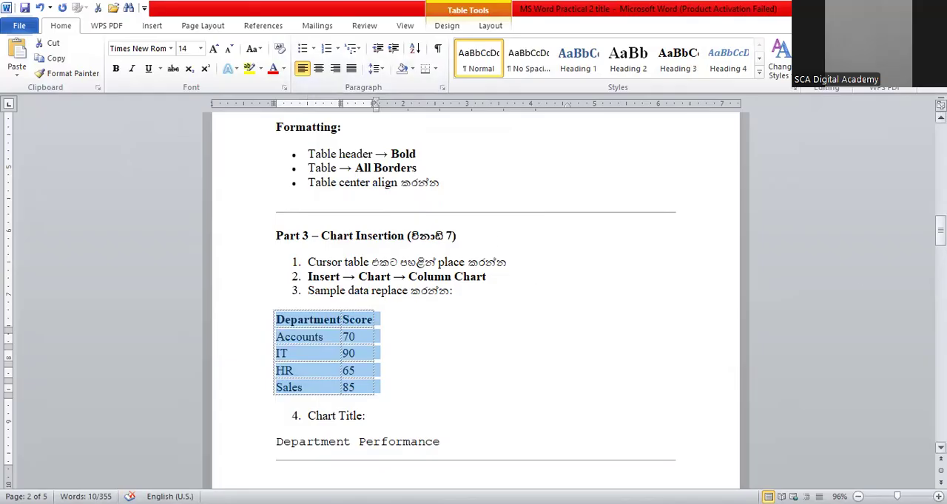
Below the employee table, open the Insert Chart dialog and choose the Column chart category
left_click_drag(940, 263, 940, 411)
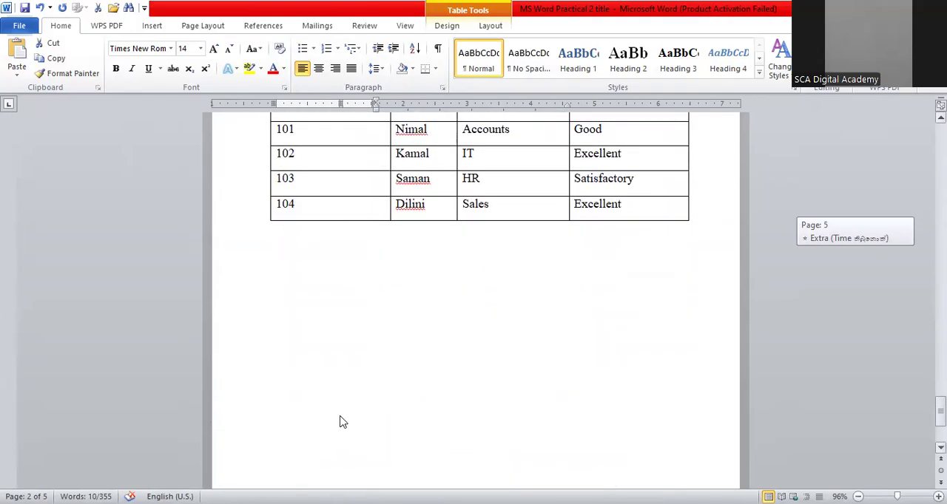
left_click(391, 274)
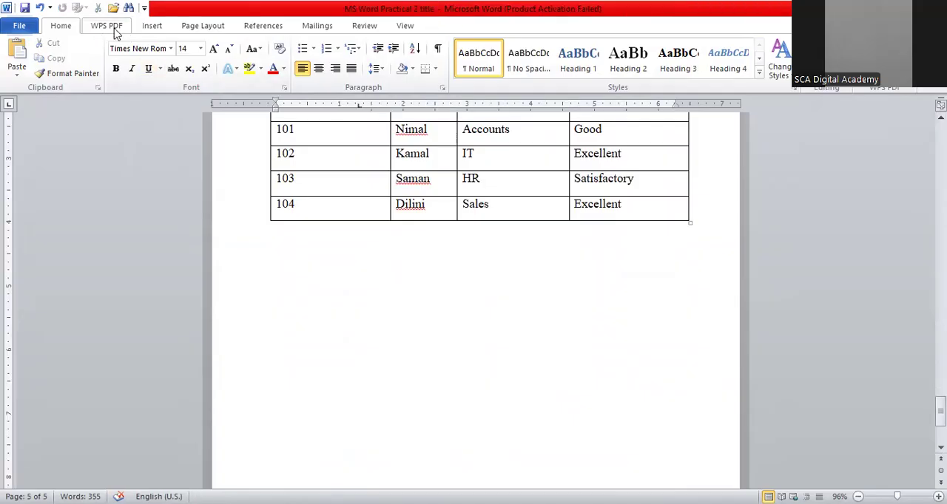
left_click(156, 28)
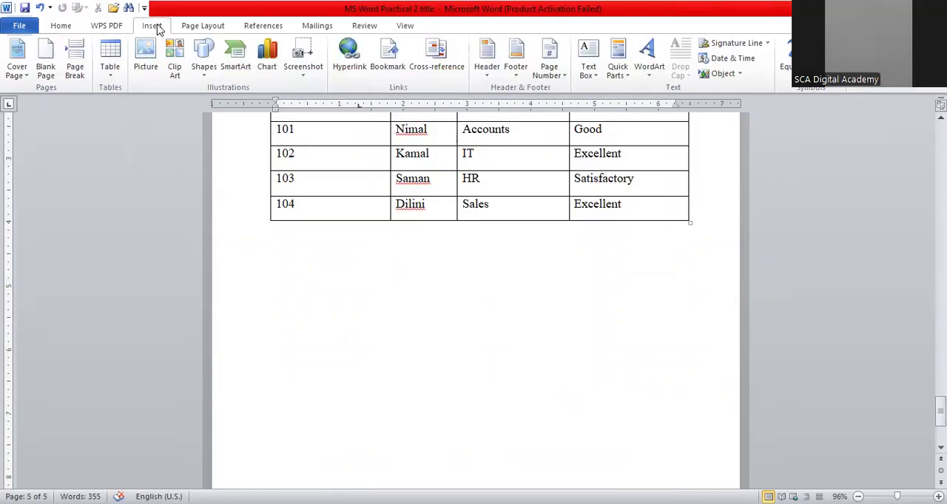
left_click(267, 69)
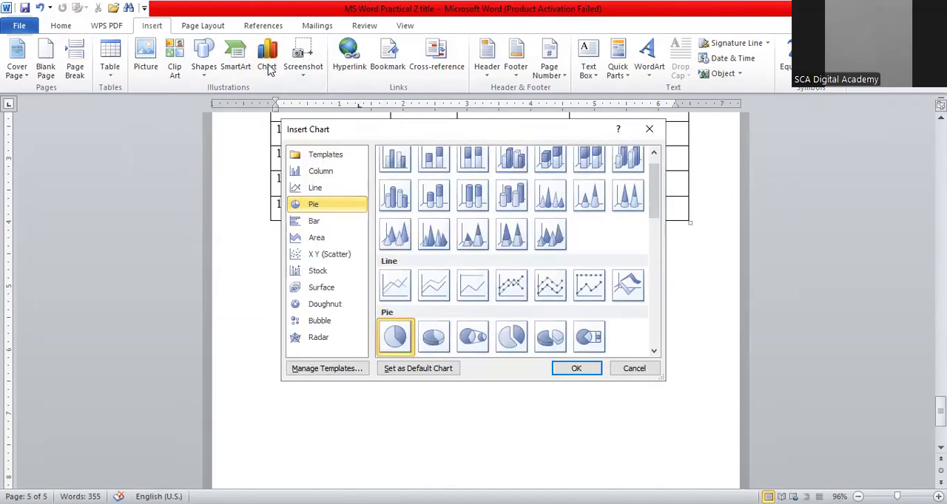
left_click(315, 174)
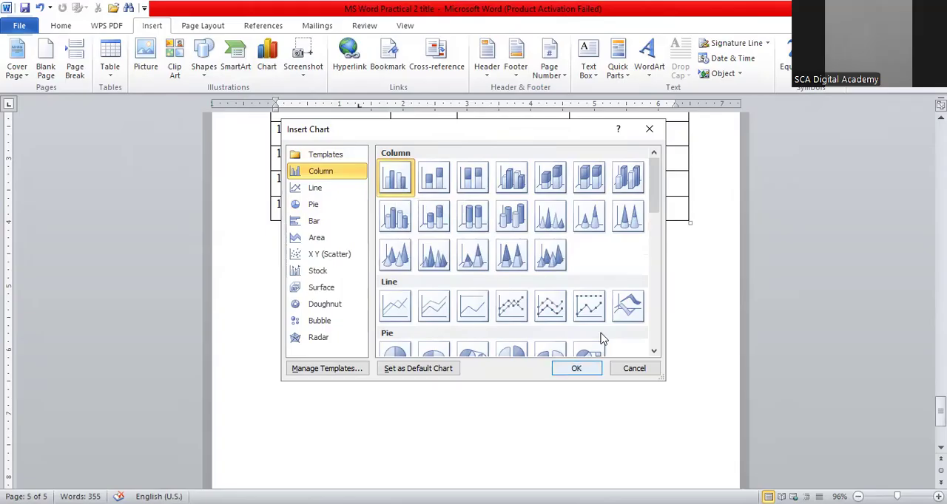
key("Escape")
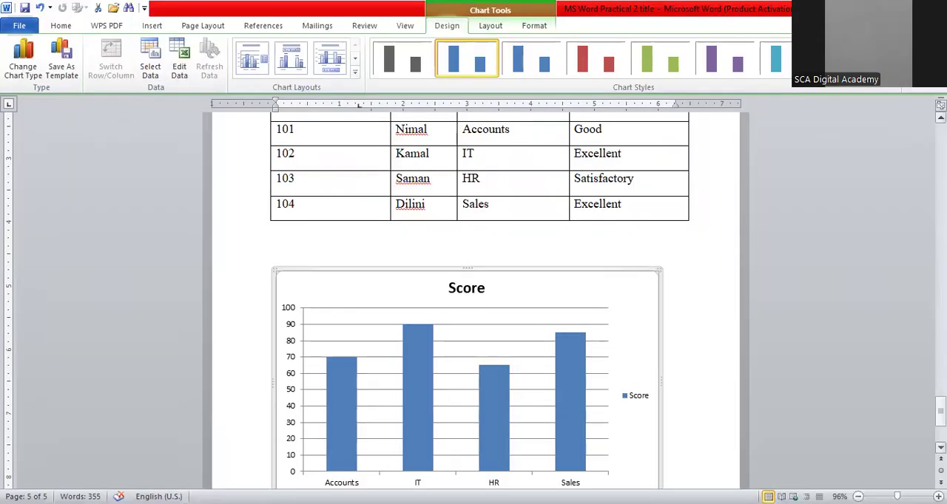
Copy the chart title text Department Performance from the Part 3 Chart Insertion instructions
left_click_drag(940, 411, 940, 423)
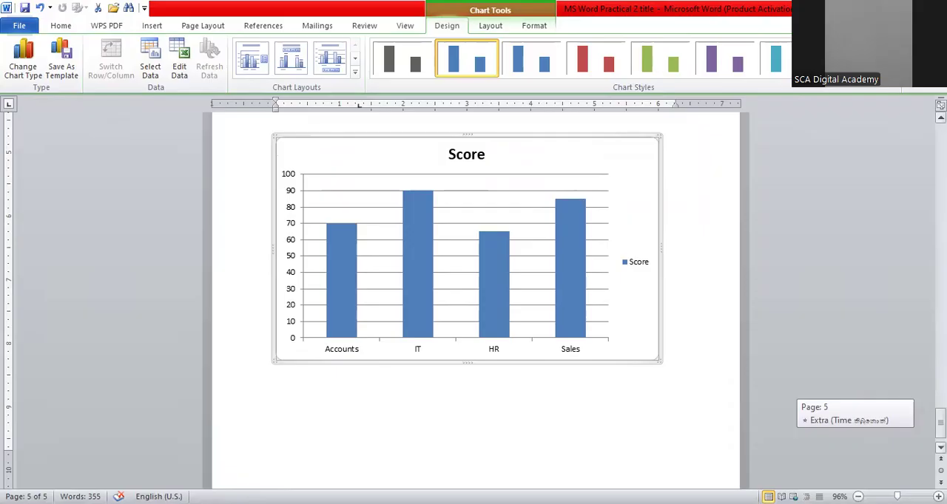
left_click_drag(940, 422, 940, 242)
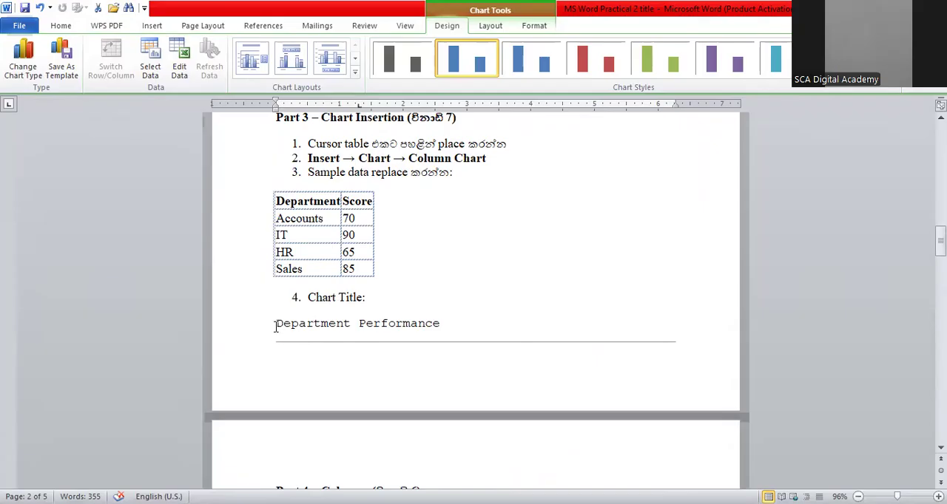
left_click_drag(275, 325, 426, 328)
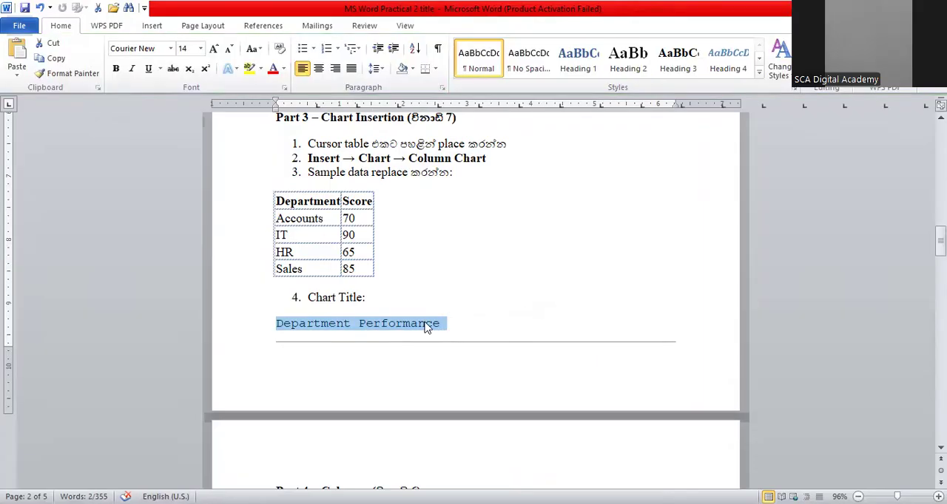
right_click(426, 327)
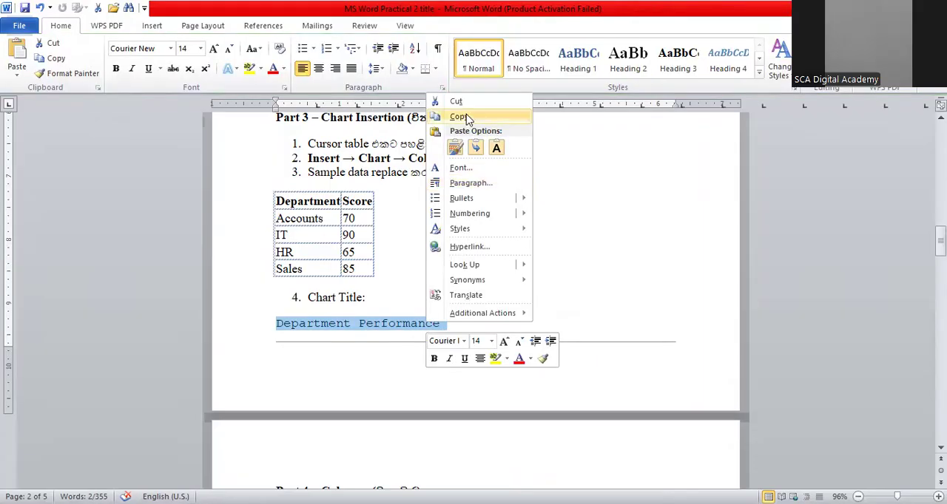
left_click(459, 117)
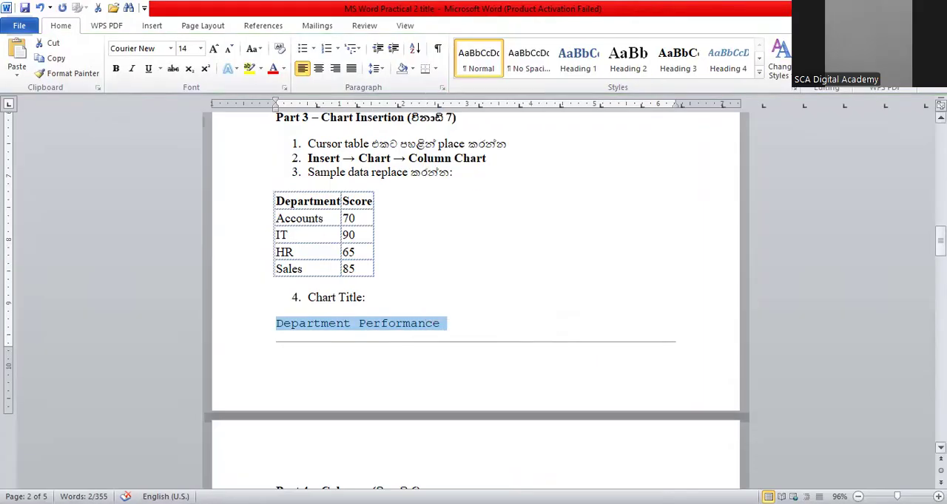
Paste the Department Performance text on the line just above the column chart
left_click_drag(940, 241, 940, 413)
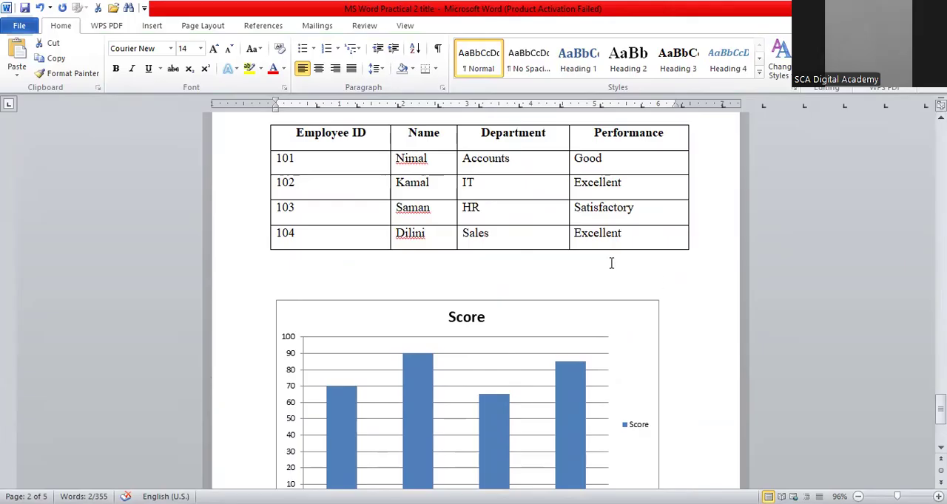
left_click(452, 282)
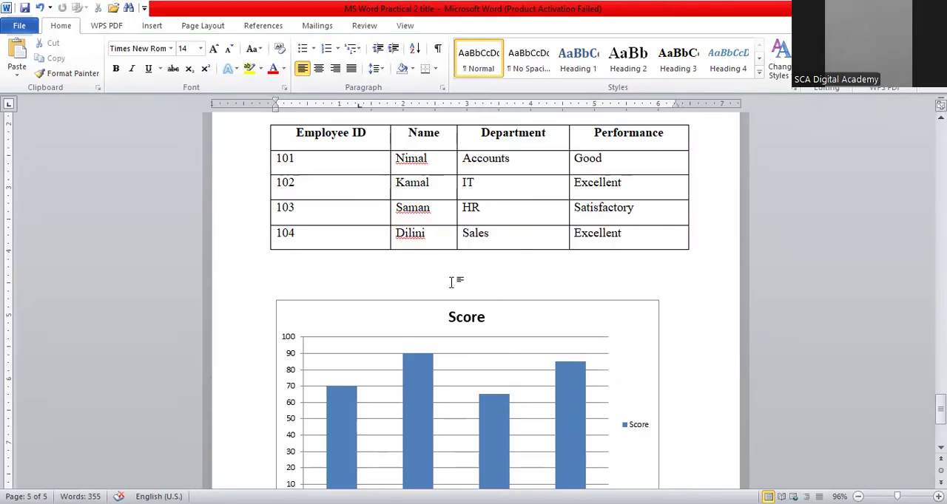
key("ctrl+v")
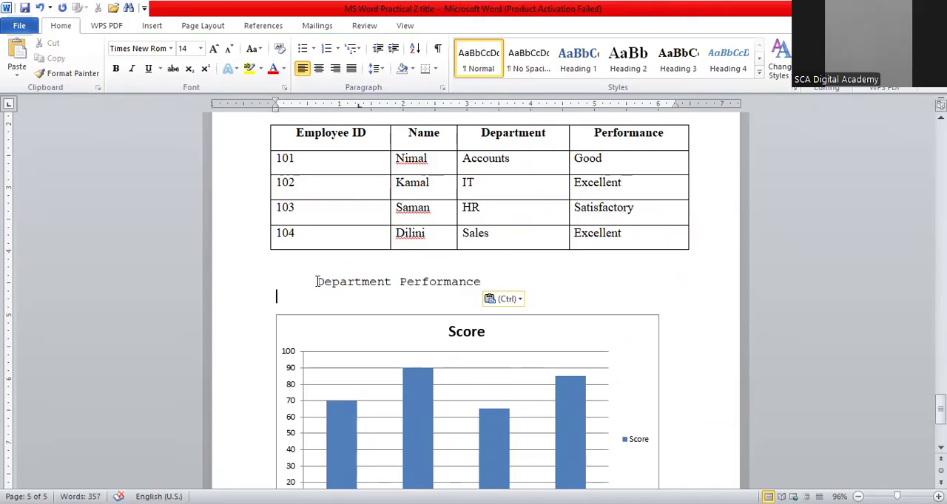
Bold and center the Department Performance title and remove the blank line between it and the chart
left_click_drag(316, 282, 446, 296)
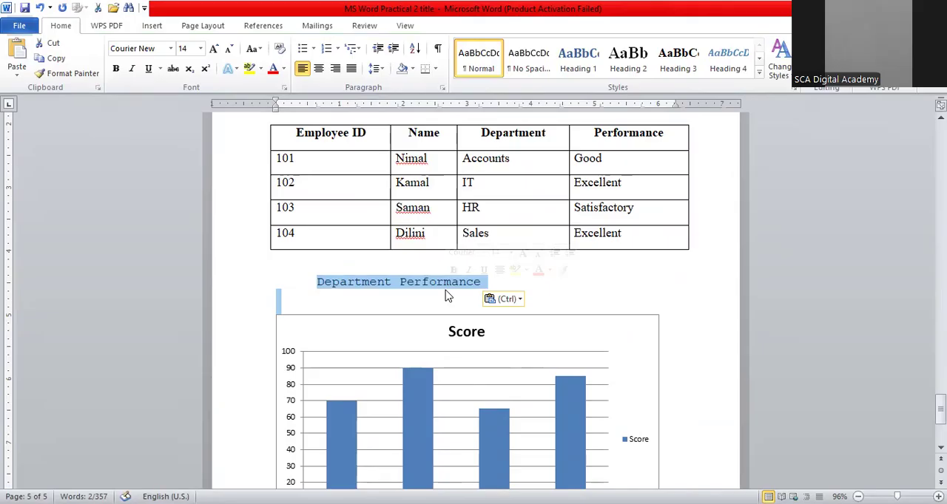
left_click(116, 69)
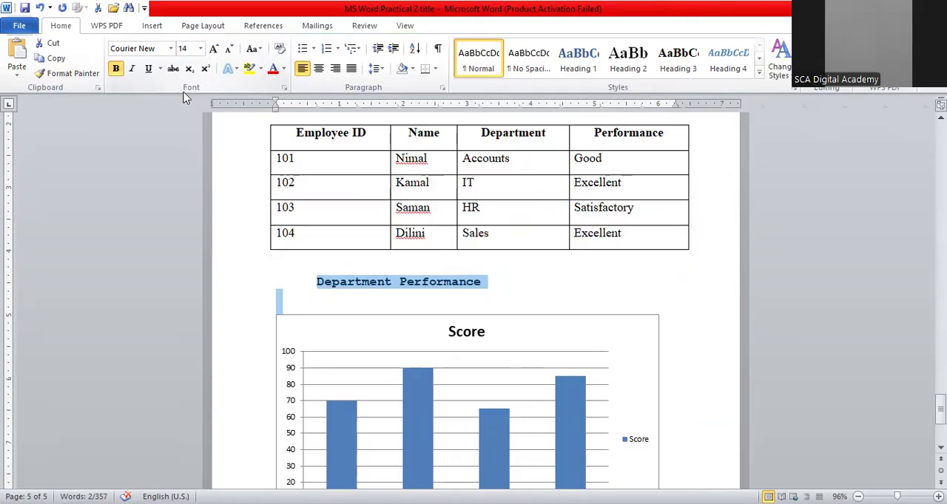
left_click(320, 69)
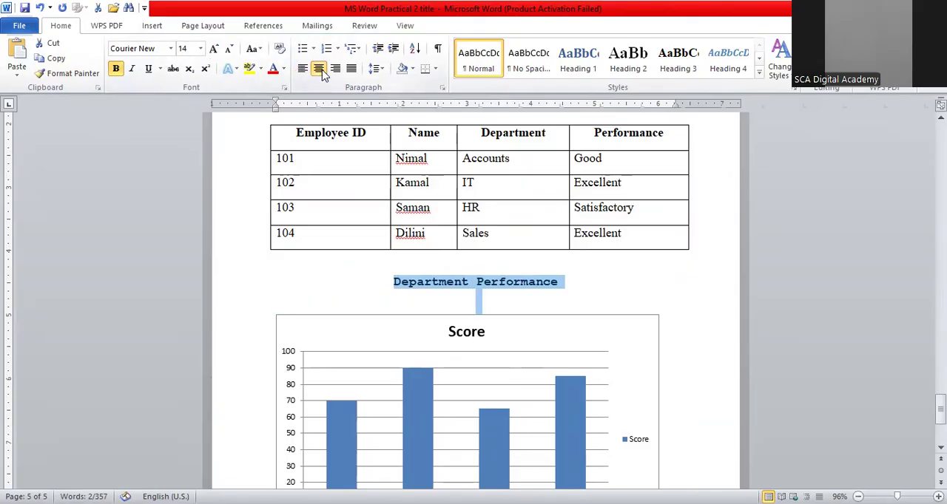
left_click(579, 296)
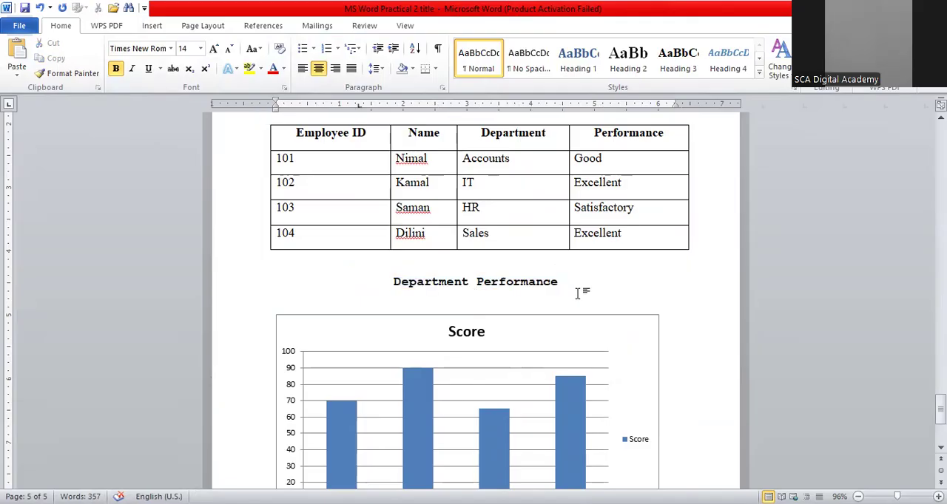
key("BackSpace")
key("BackSpace")
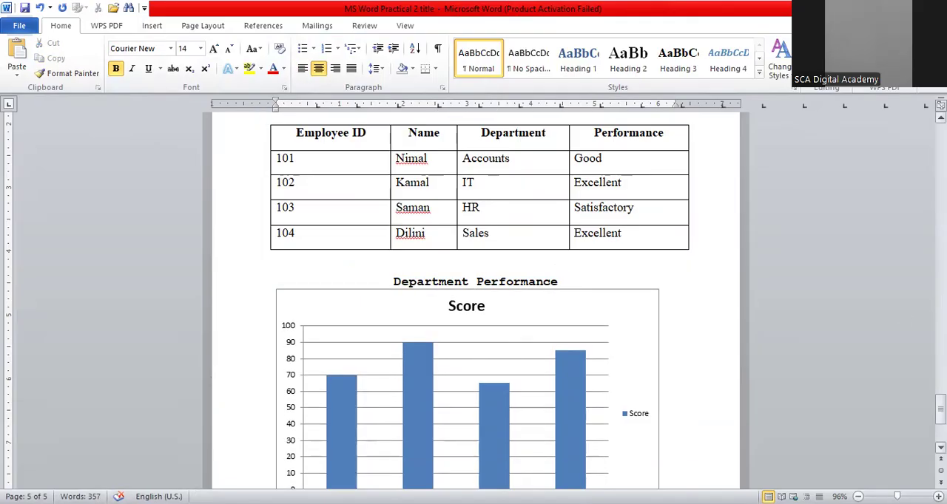
Copy the report overview paragraph from the Part 4 Columns instructions
scroll(905, 318, "up", 5)
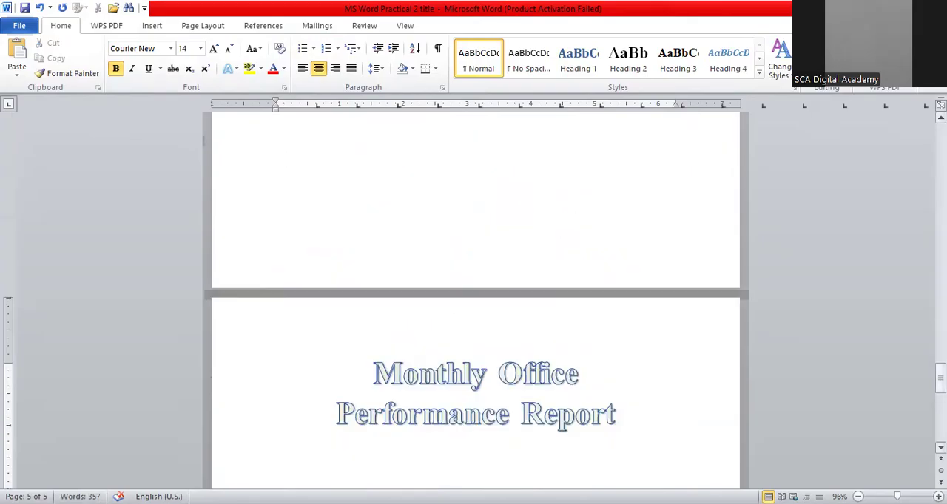
left_click_drag(940, 376, 940, 267)
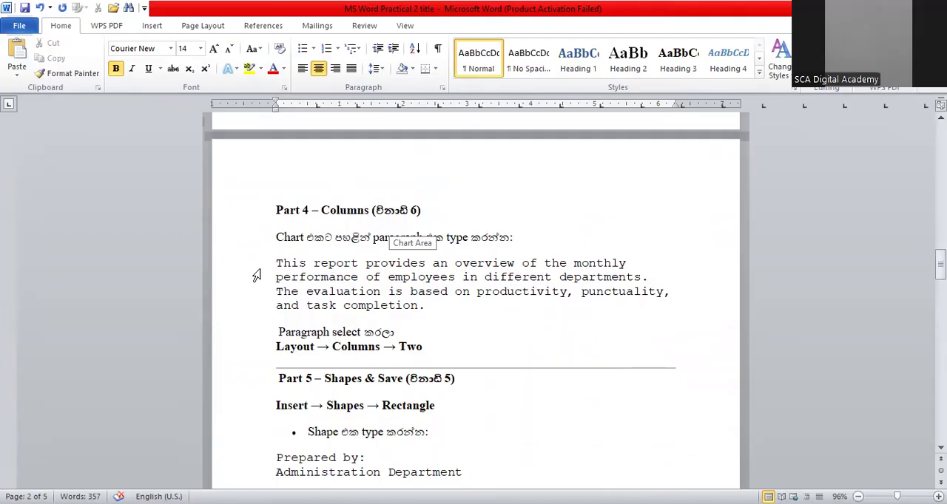
left_click_drag(275, 263, 424, 304)
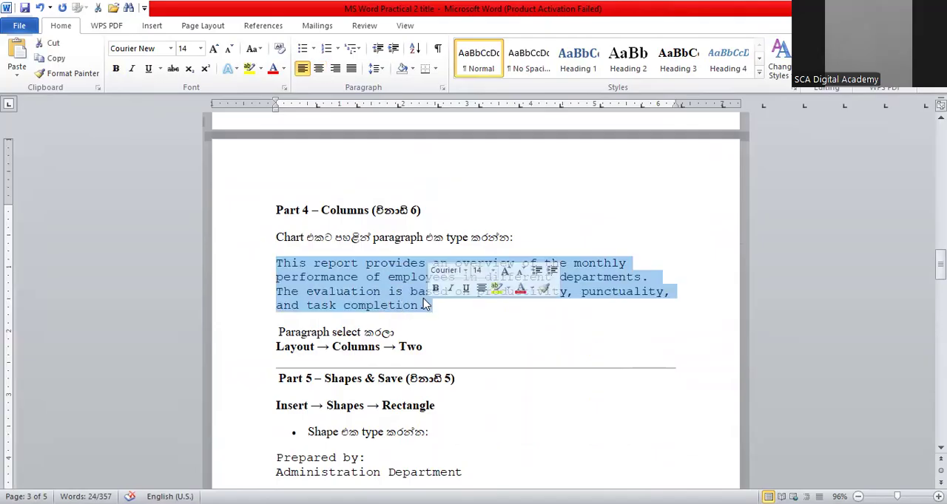
right_click(423, 300)
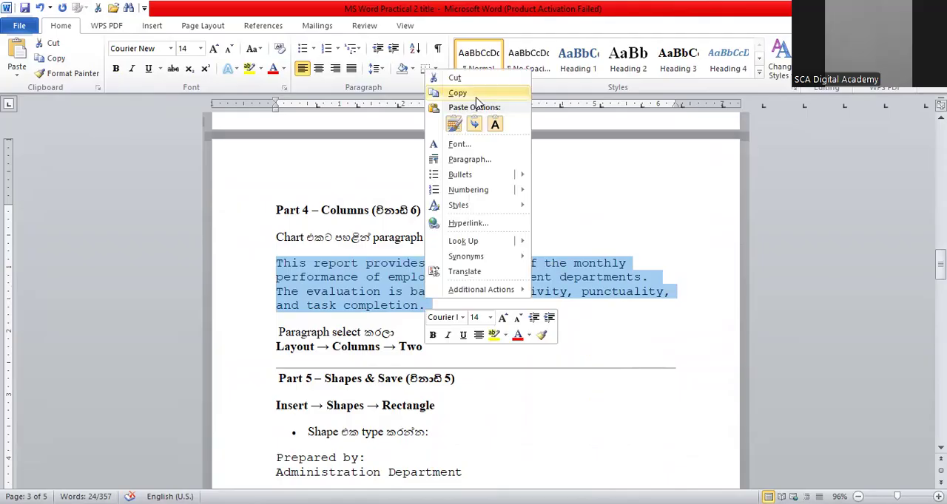
left_click(475, 94)
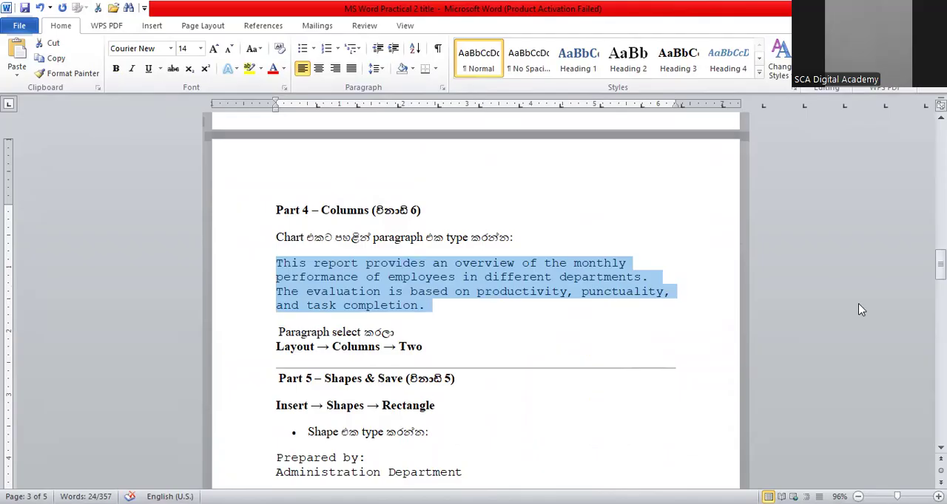
Paste the overview paragraph on a new line below the column chart
left_click_drag(939, 263, 940, 420)
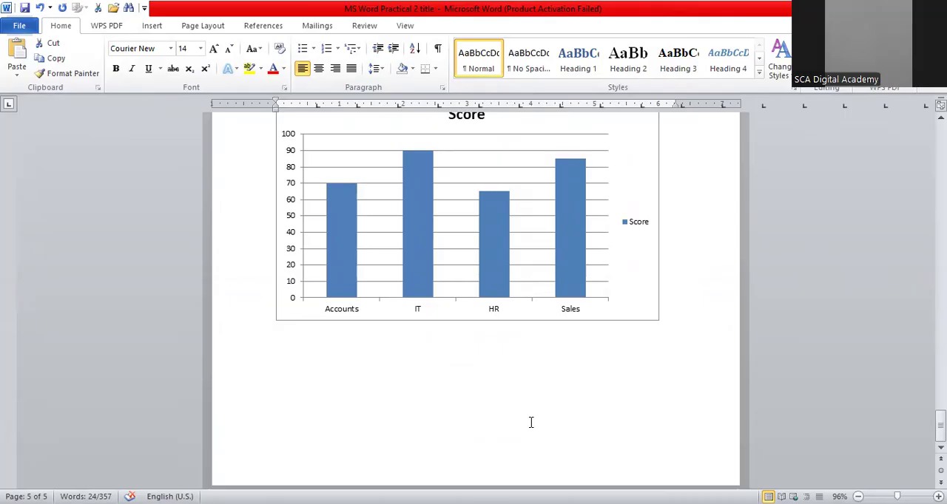
left_click(530, 422)
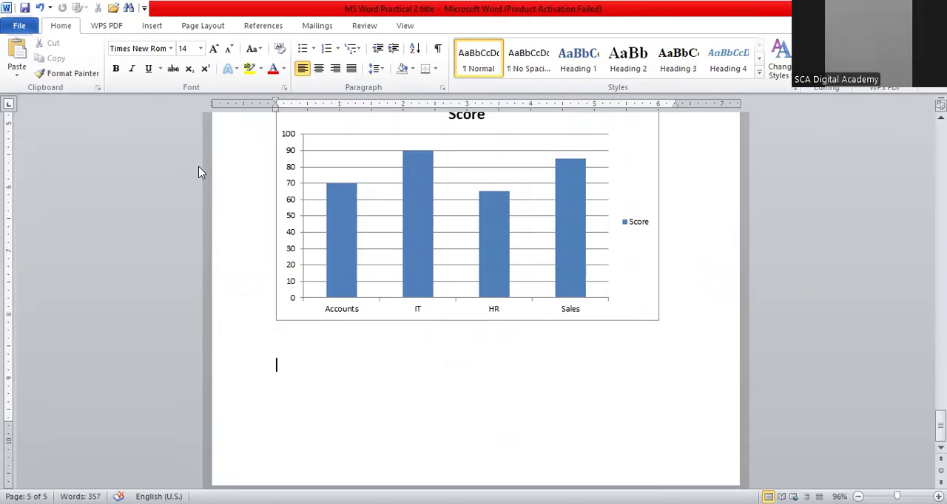
left_click(213, 30)
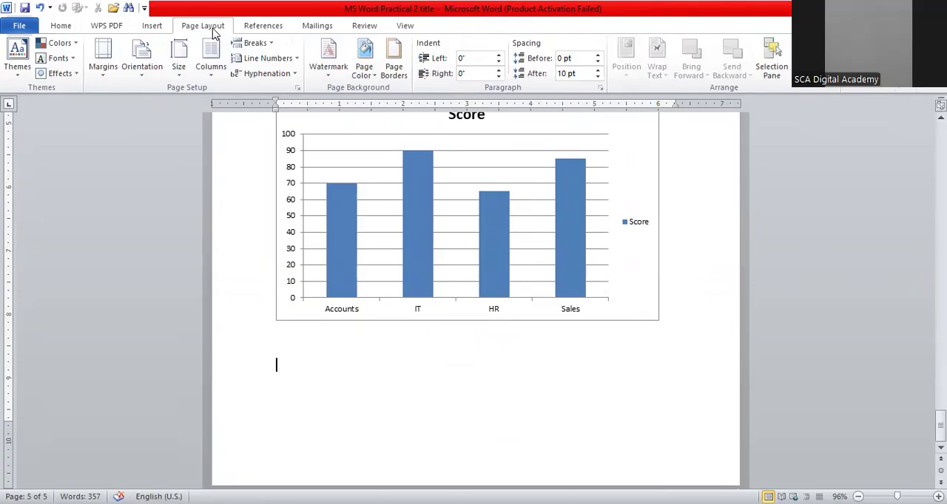
left_click(213, 74)
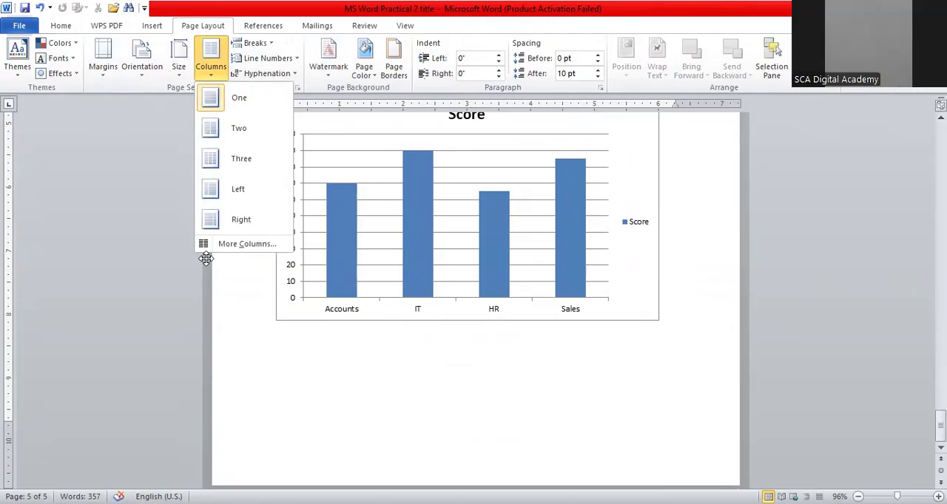
left_click(312, 338)
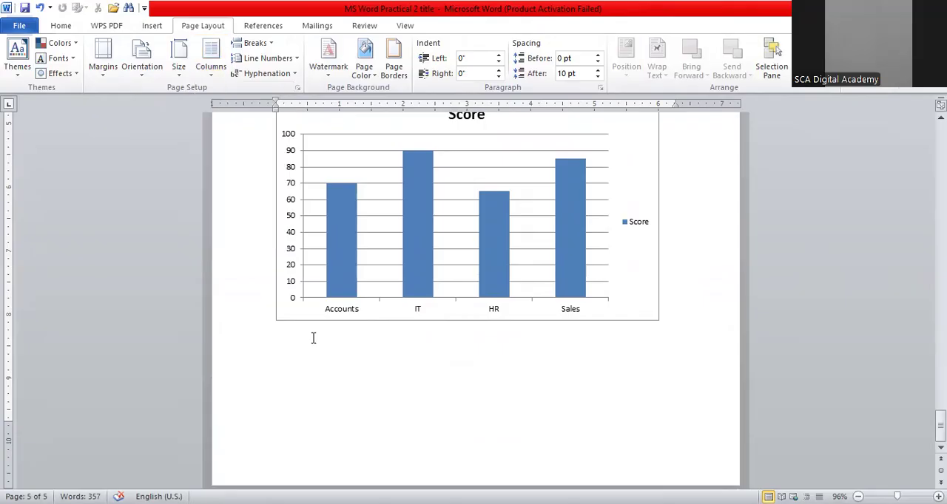
key("ctrl+v")
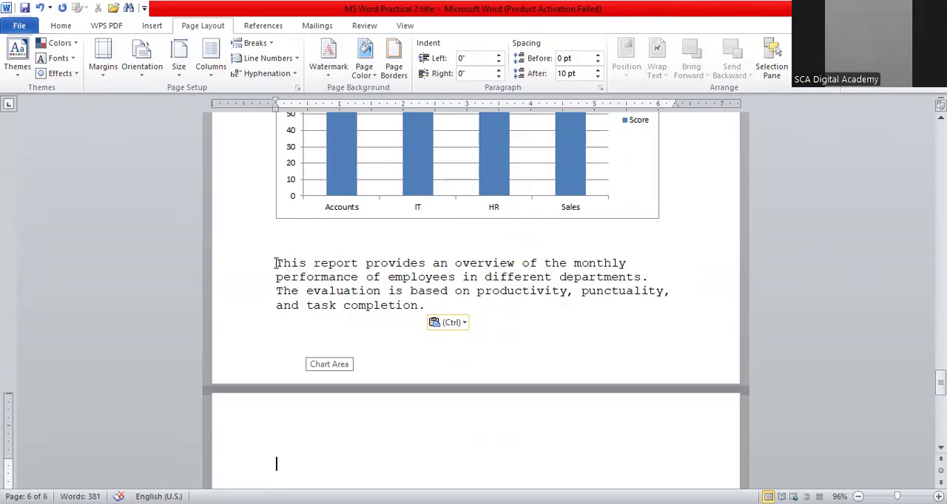
Format the pasted overview paragraph into two columns
left_click_drag(274, 264, 444, 312)
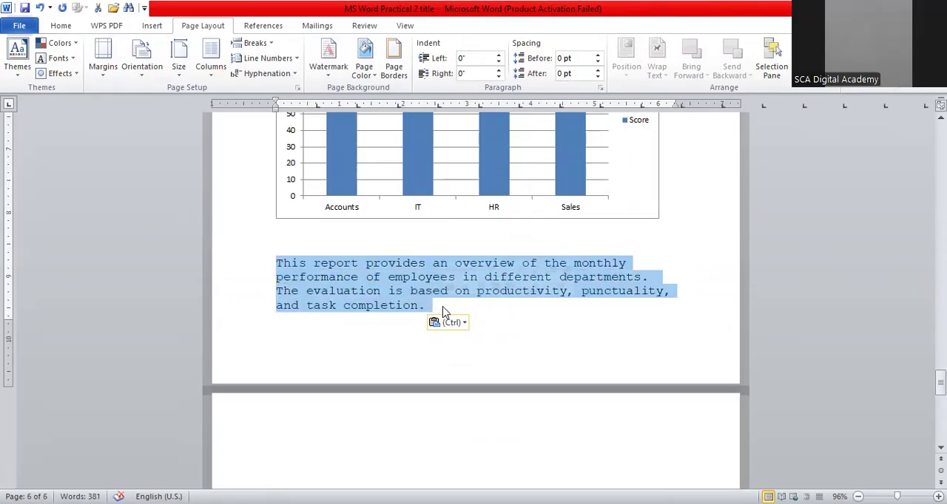
left_click(214, 72)
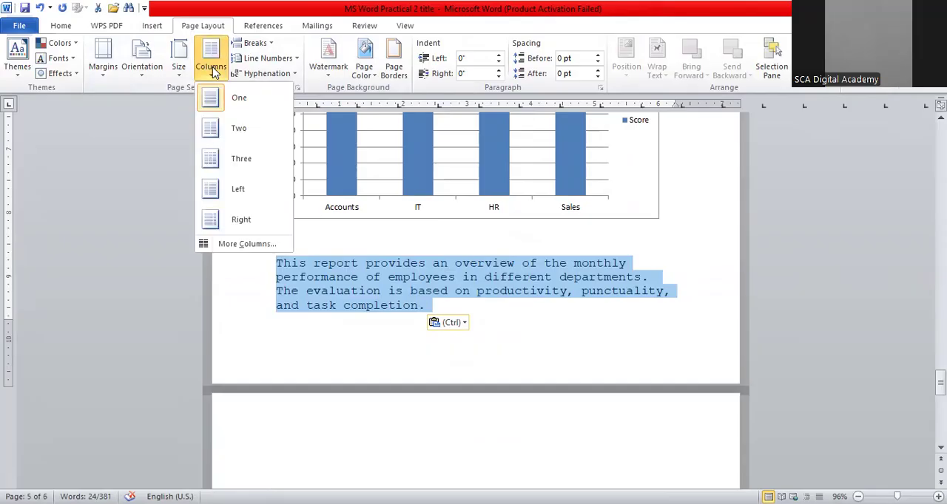
left_click(220, 131)
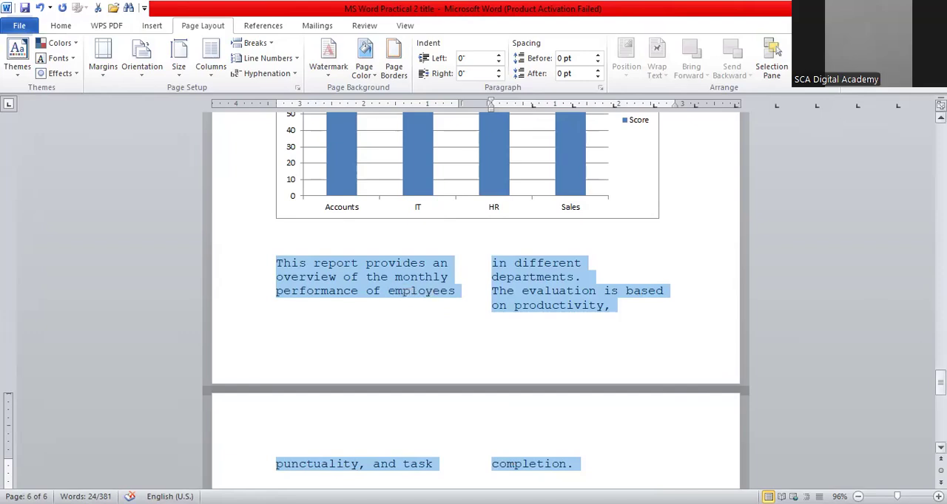
Move the employee table up directly beneath the Monthly Office Performance Report title
left_click_drag(940, 383, 939, 393)
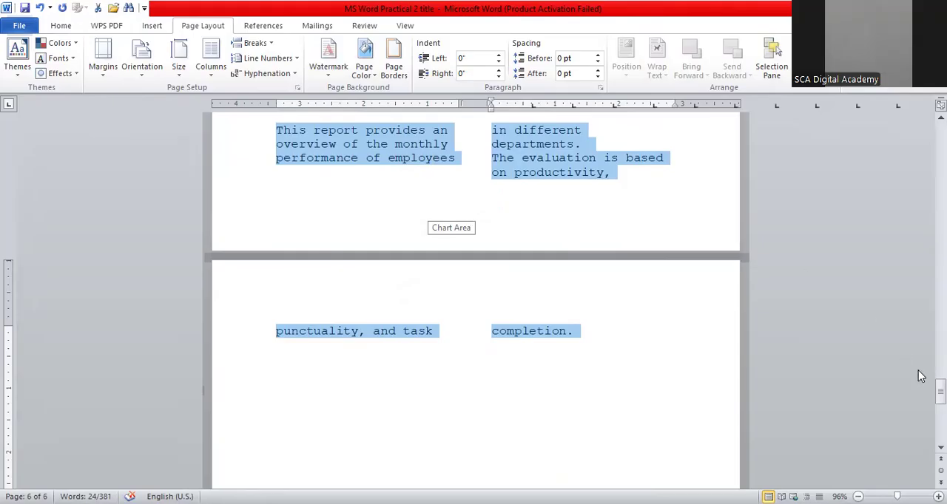
left_click_drag(939, 392, 940, 373)
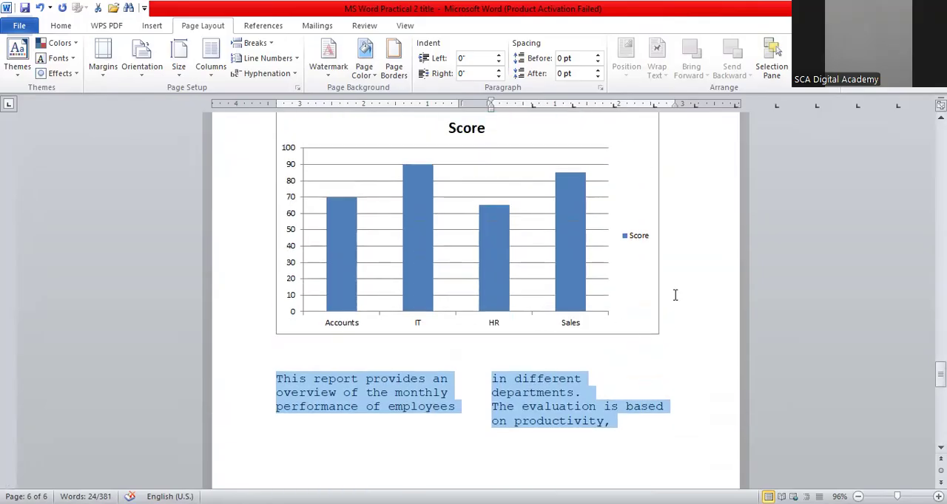
left_click_drag(940, 372, 940, 344)
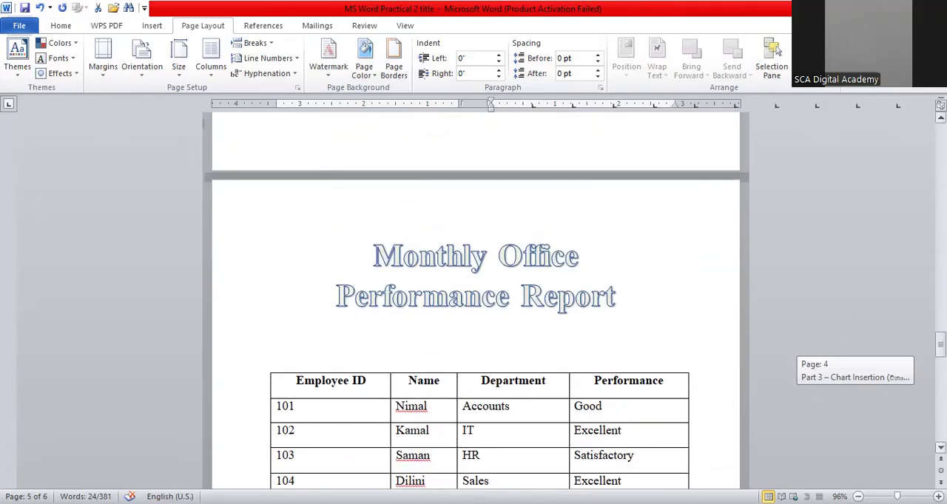
left_click(421, 241)
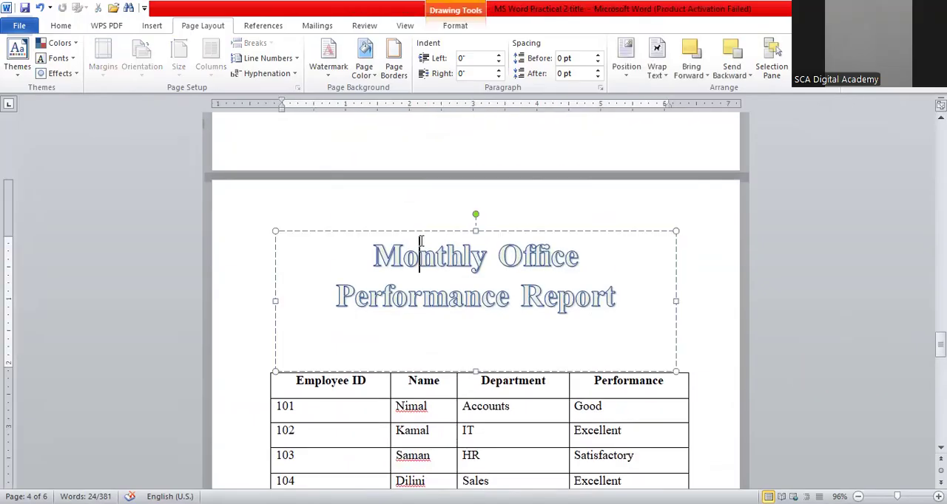
mouse_move(474, 324)
left_mouse_down()
mouse_move(478, 340)
mouse_move(482, 323)
left_mouse_up()
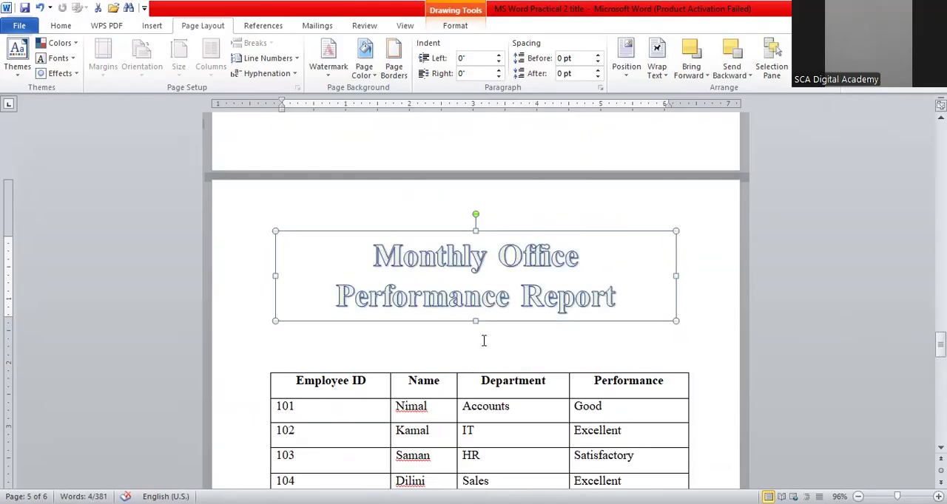
left_click(483, 340)
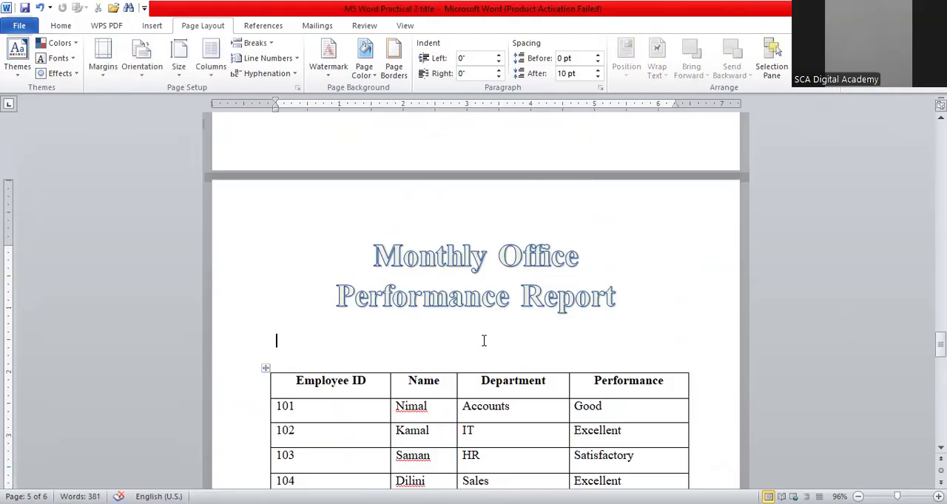
left_click_drag(265, 368, 269, 328)
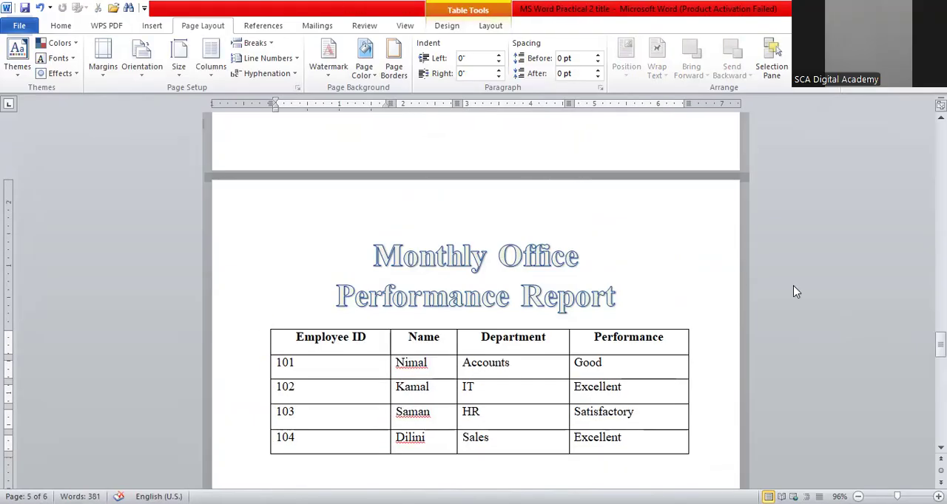
left_click_drag(939, 344, 939, 361)
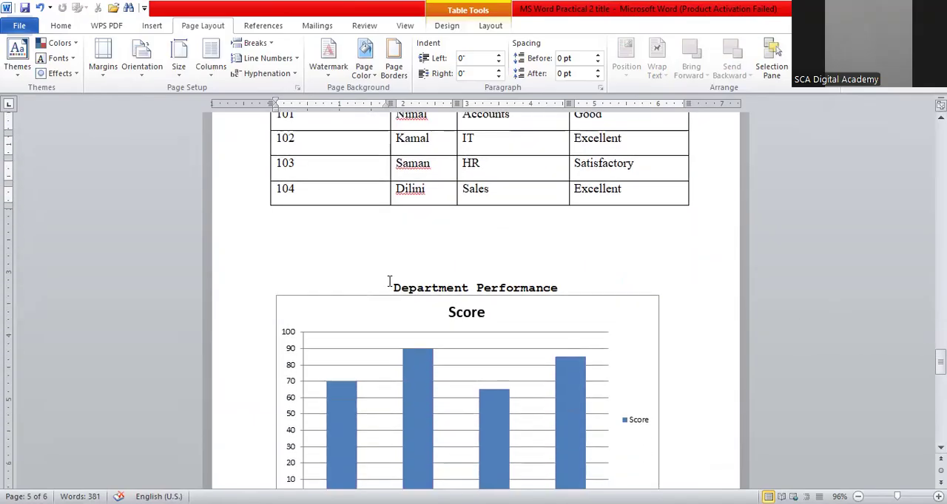
Remove the blank space before the Department Performance heading so it sits right under the employee table
left_click(389, 285)
key("BackSpace")
key("BackSpace")
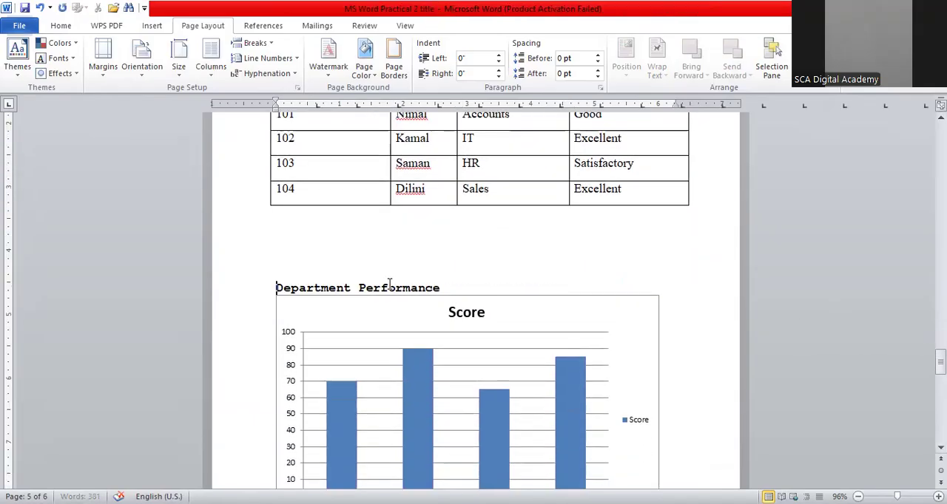
key("BackSpace")
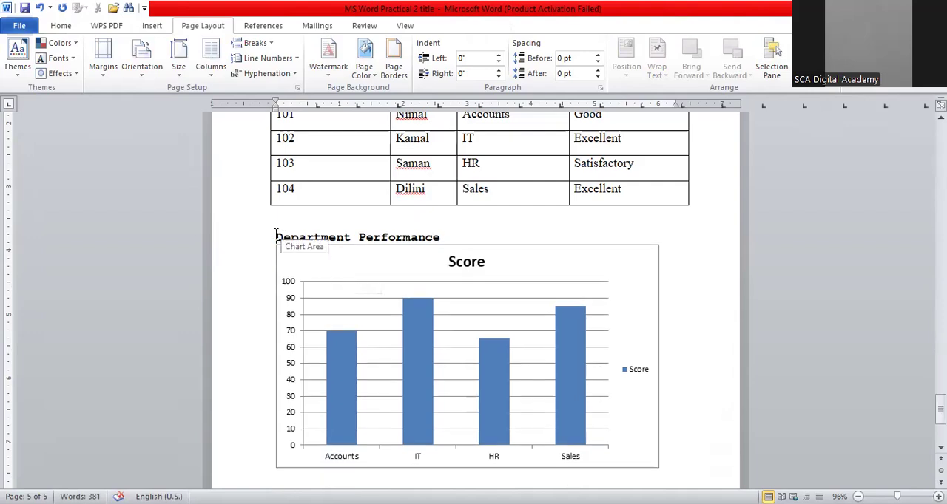
Center the Department Performance heading above the chart
left_click_drag(275, 237, 451, 238)
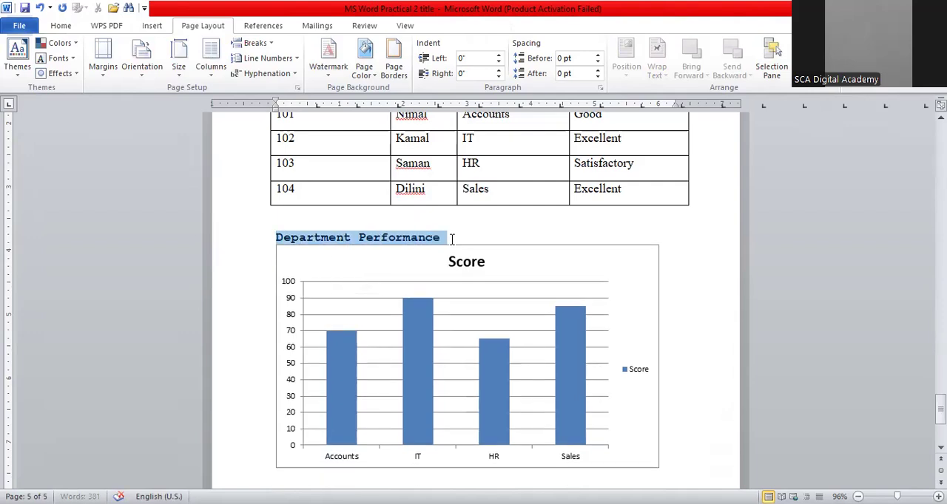
left_click(60, 26)
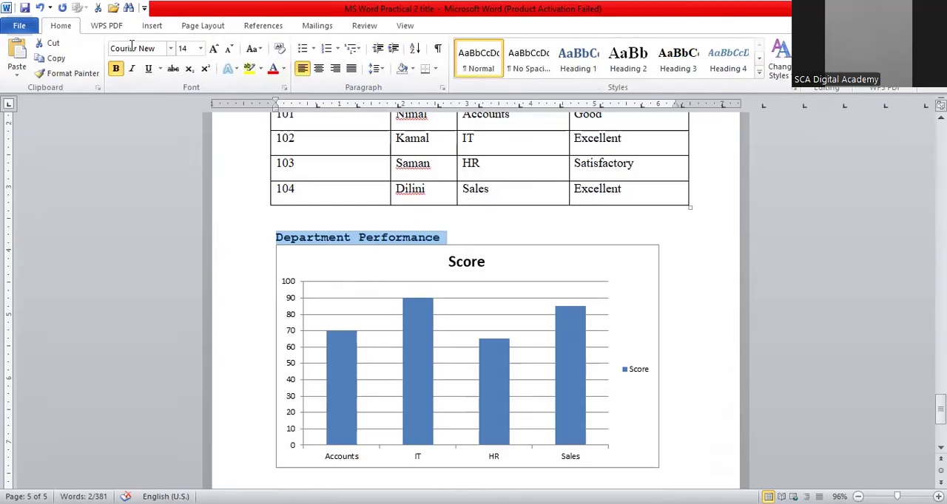
left_click(320, 69)
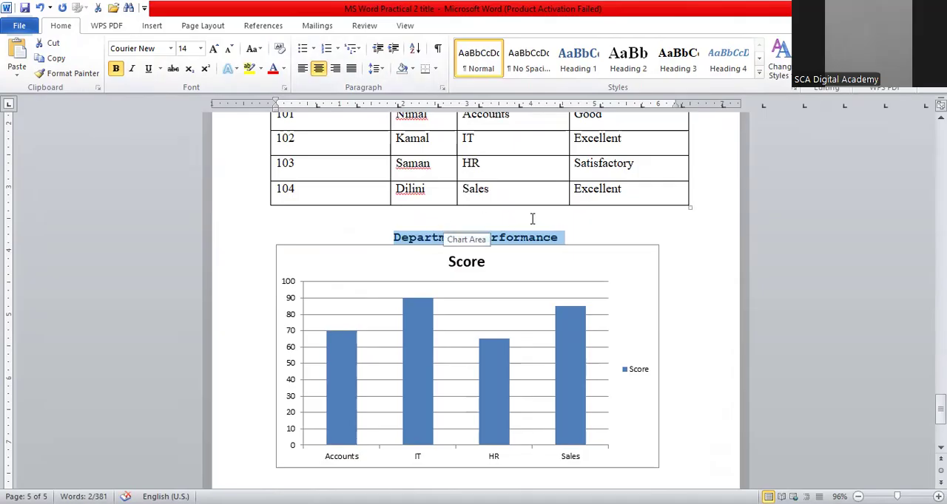
left_click(586, 236)
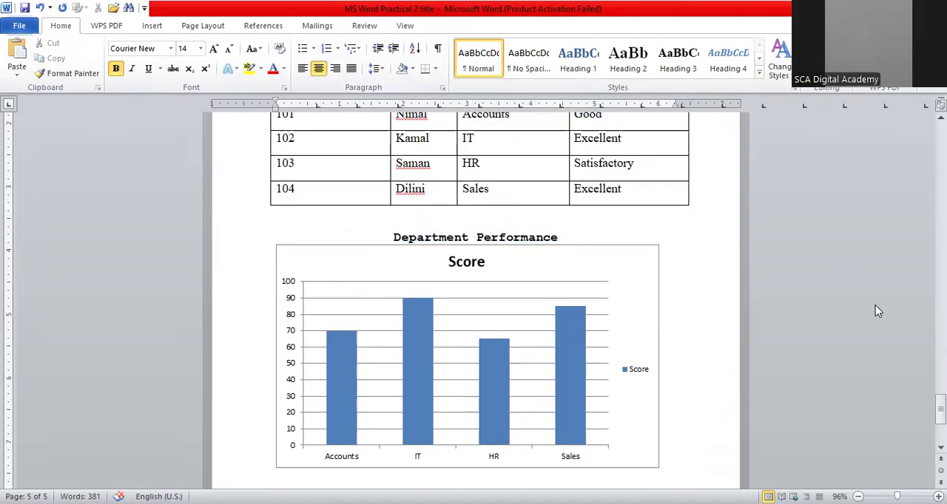
Copy the 'Prepared by: Administration Department' text from the Part 5 Shapes & Save instructions
left_click_drag(940, 409, 940, 425)
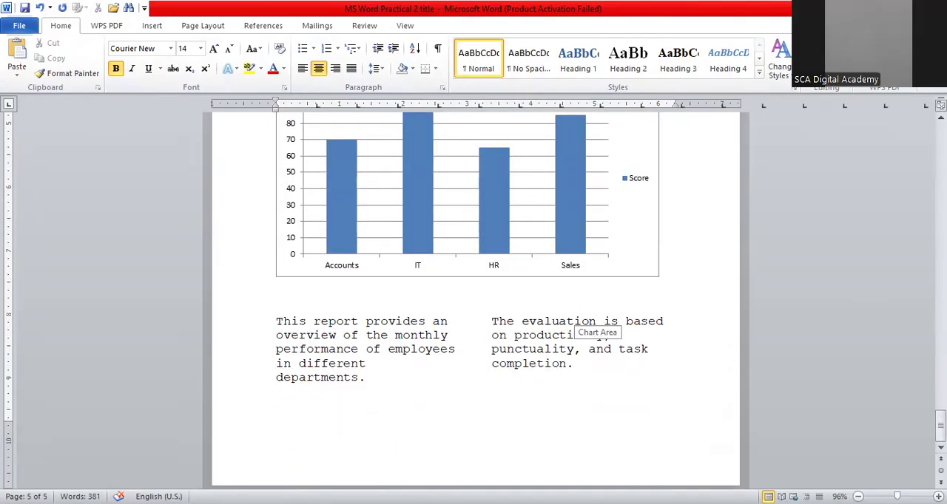
left_click_drag(940, 422, 940, 273)
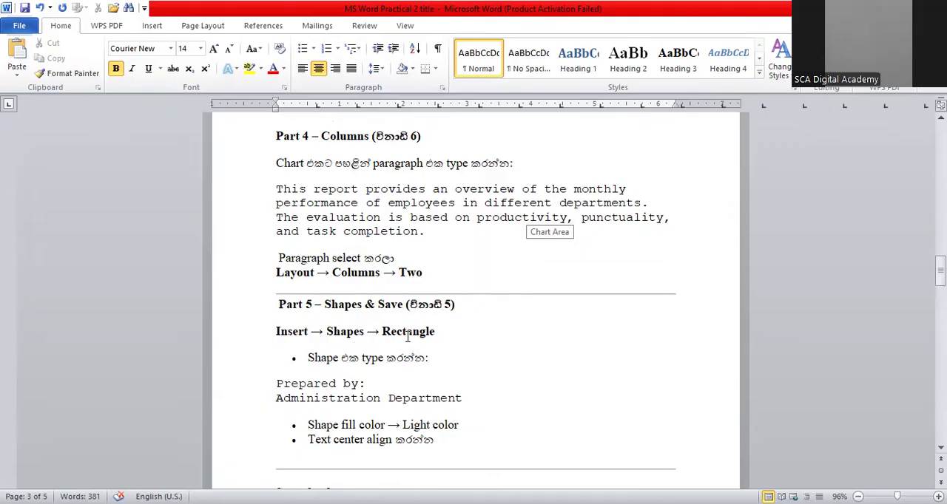
left_click_drag(940, 270, 940, 285)
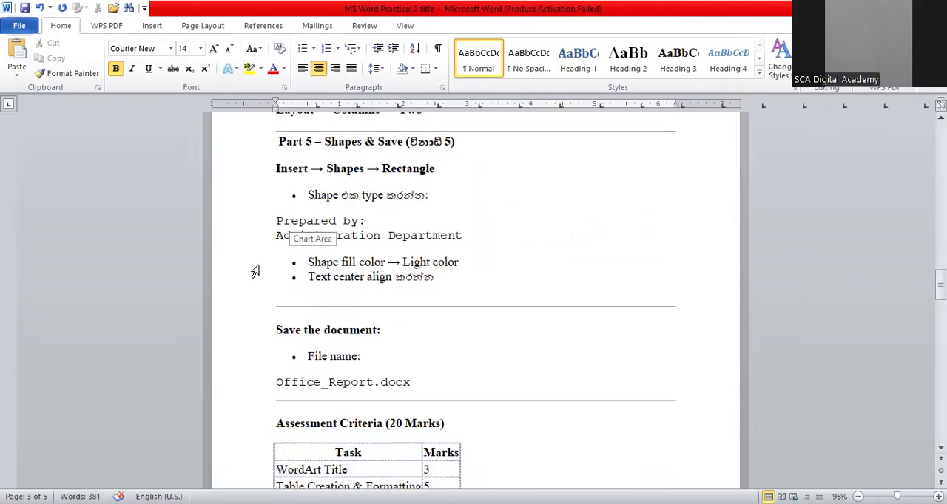
left_click(501, 234)
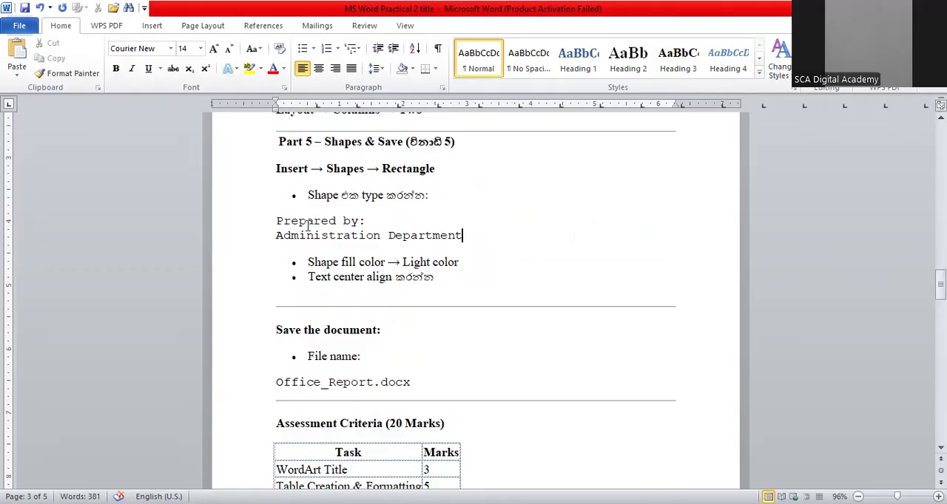
left_click_drag(277, 234, 467, 235)
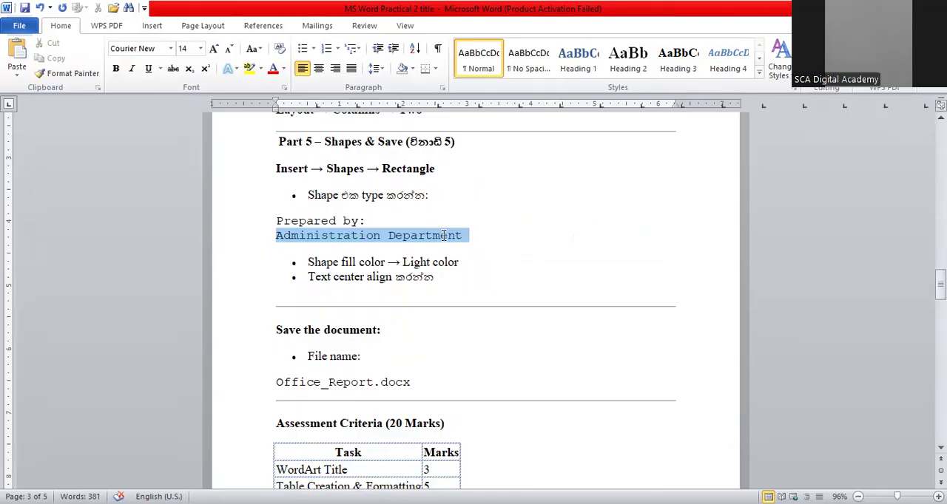
left_click(487, 252)
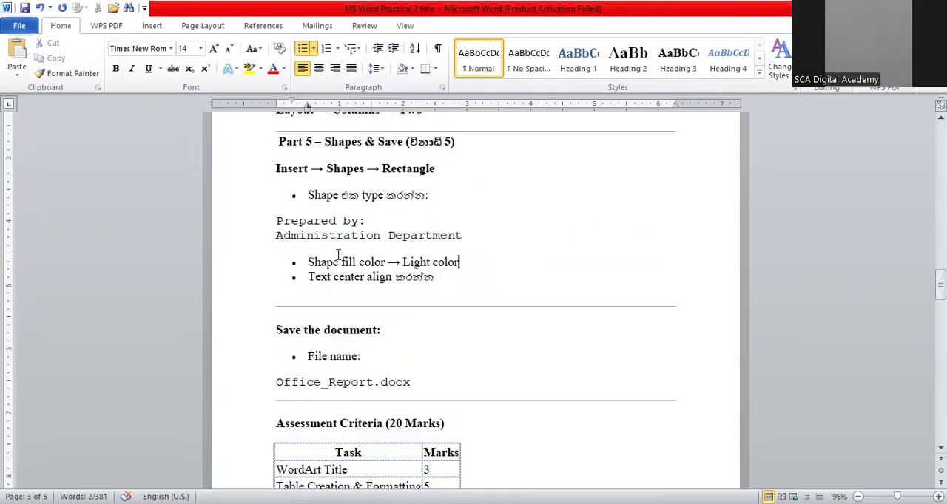
left_click_drag(275, 220, 436, 241)
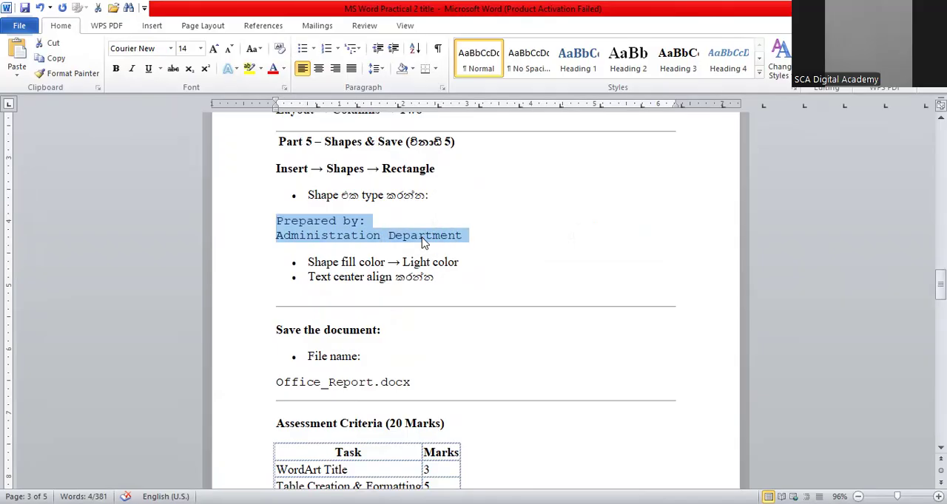
right_click(424, 243)
left_click(452, 263)
Place the cursor below the two-column overview paragraph and start drawing a shape from the Shapes gallery
left_click_drag(940, 289, 940, 420)
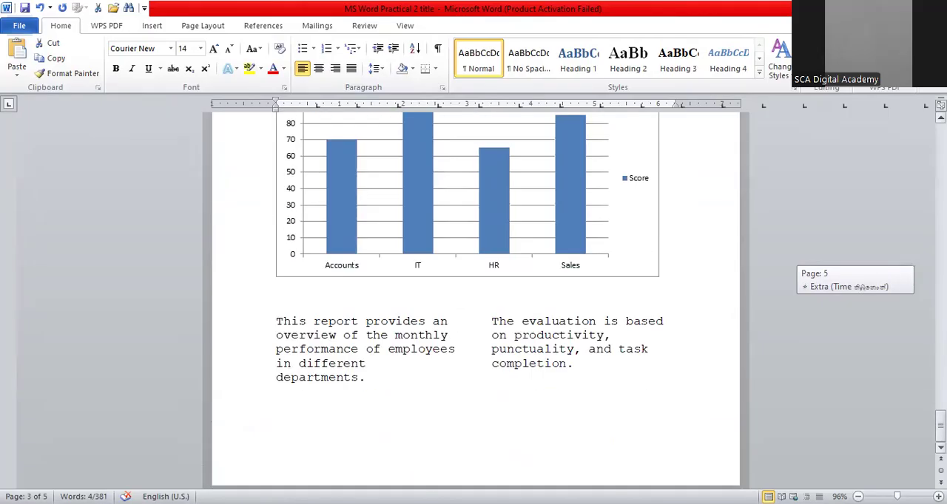
left_click(486, 417)
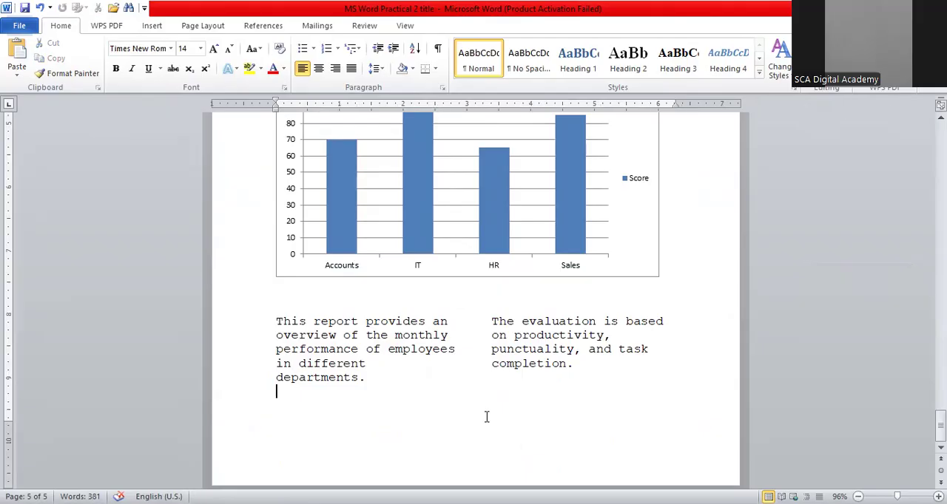
left_click(147, 28)
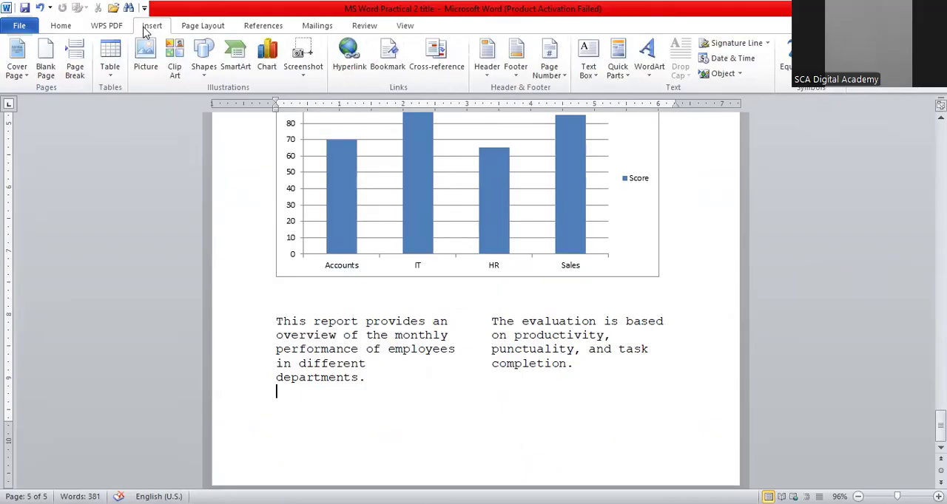
left_click(206, 80)
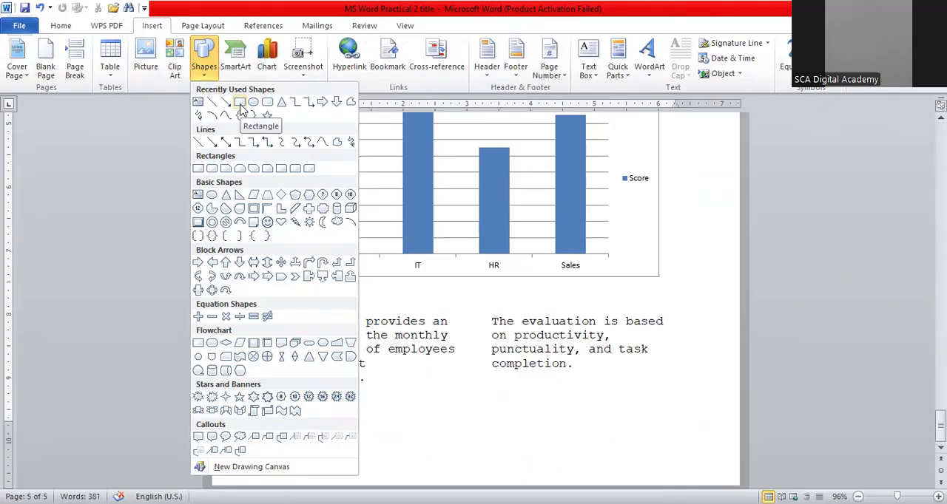
left_click(322, 436)
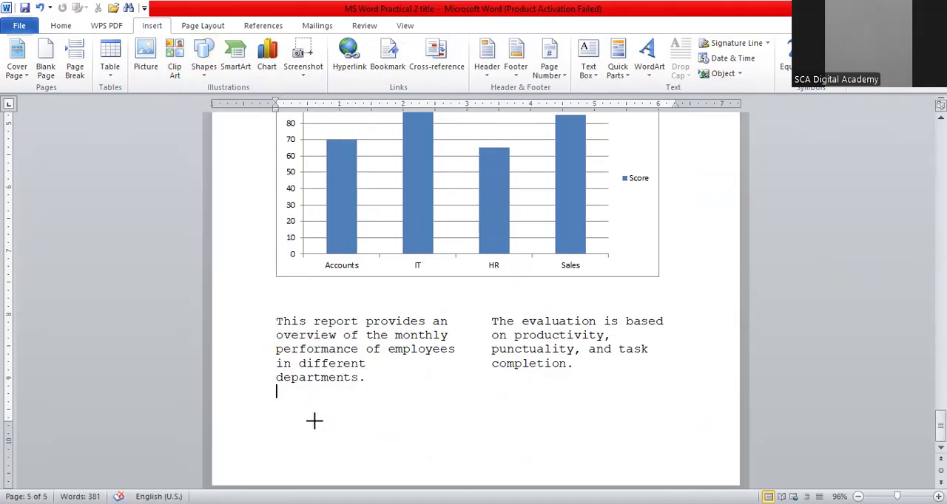